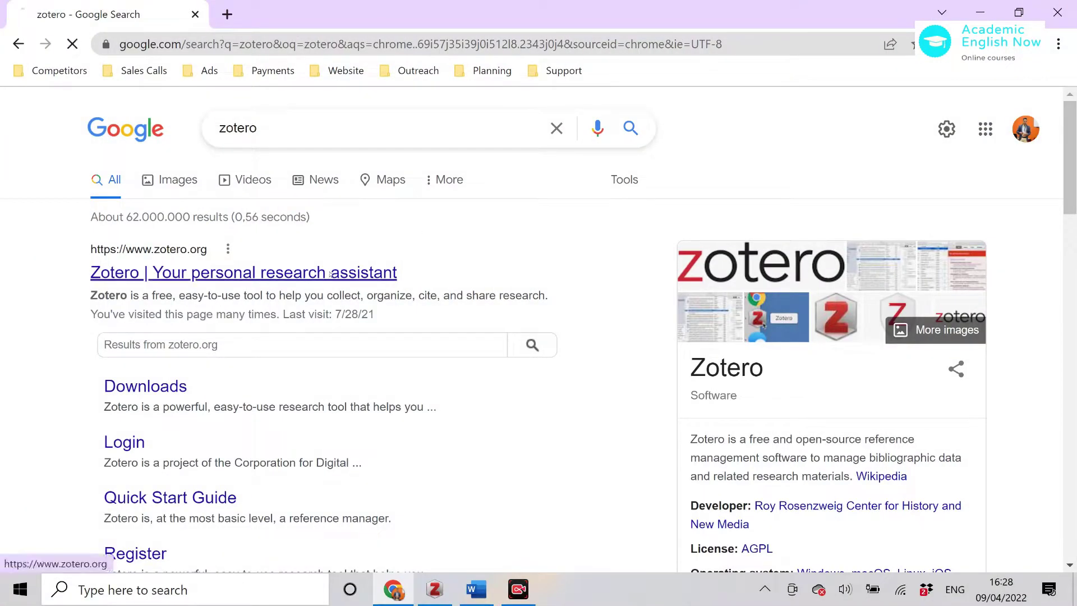
Step: Open the official Zotero website and go to its Downloads page
left_click(328, 275)
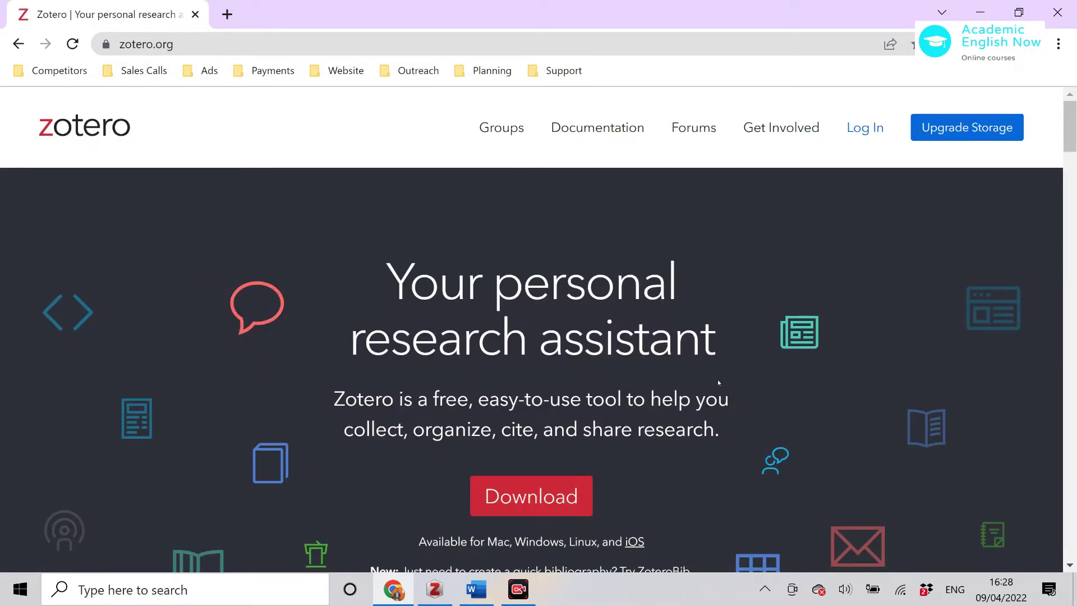
scroll(718, 381, "down", 3)
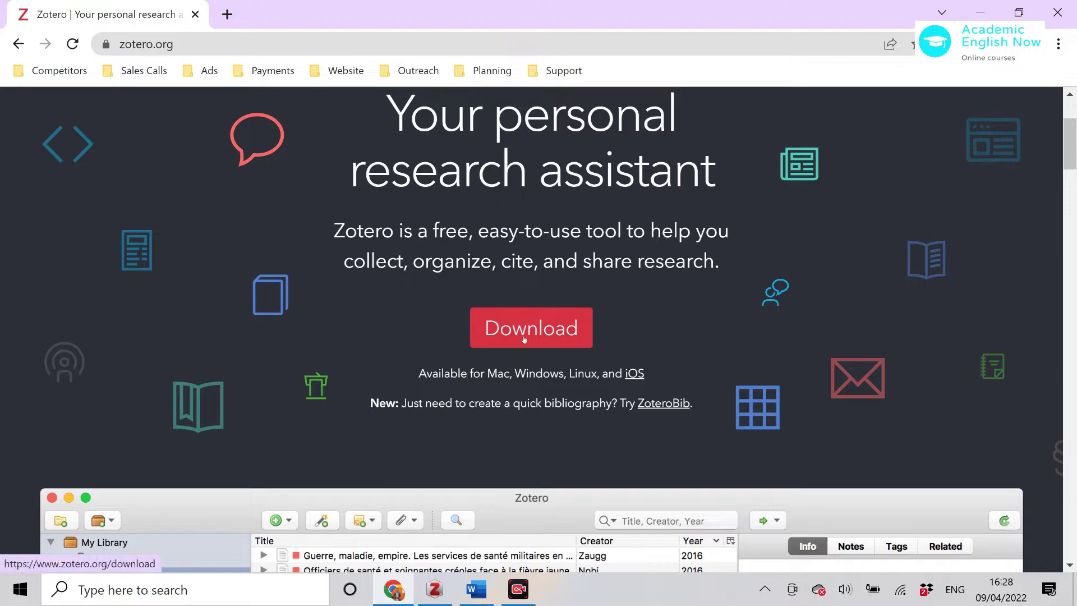
scroll(722, 284, "down", 3)
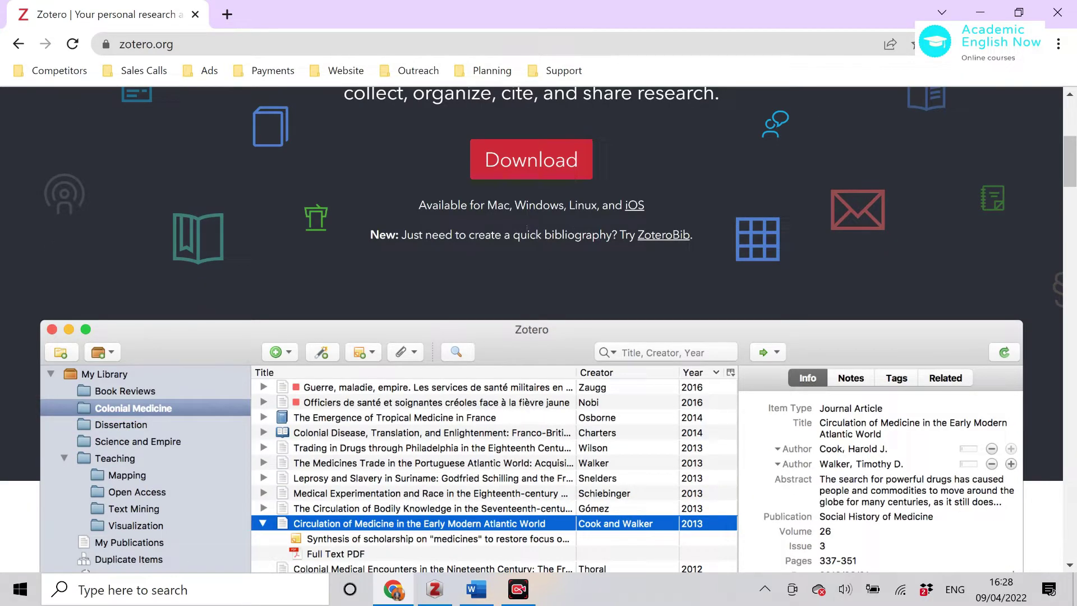
scroll(673, 225, "up", 5)
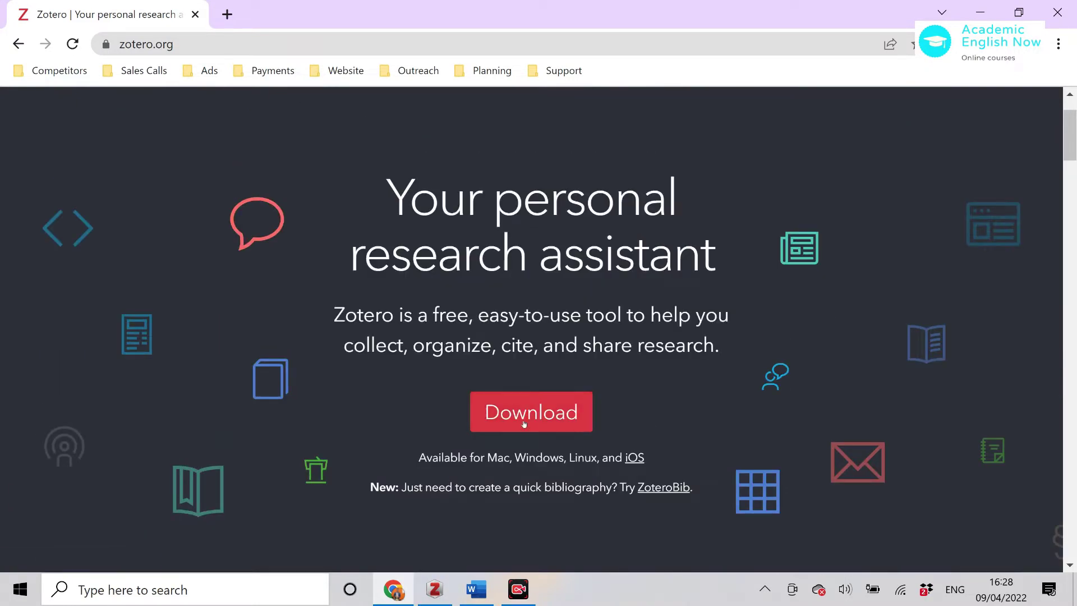
left_click(523, 423)
scroll(722, 313, "down", 3)
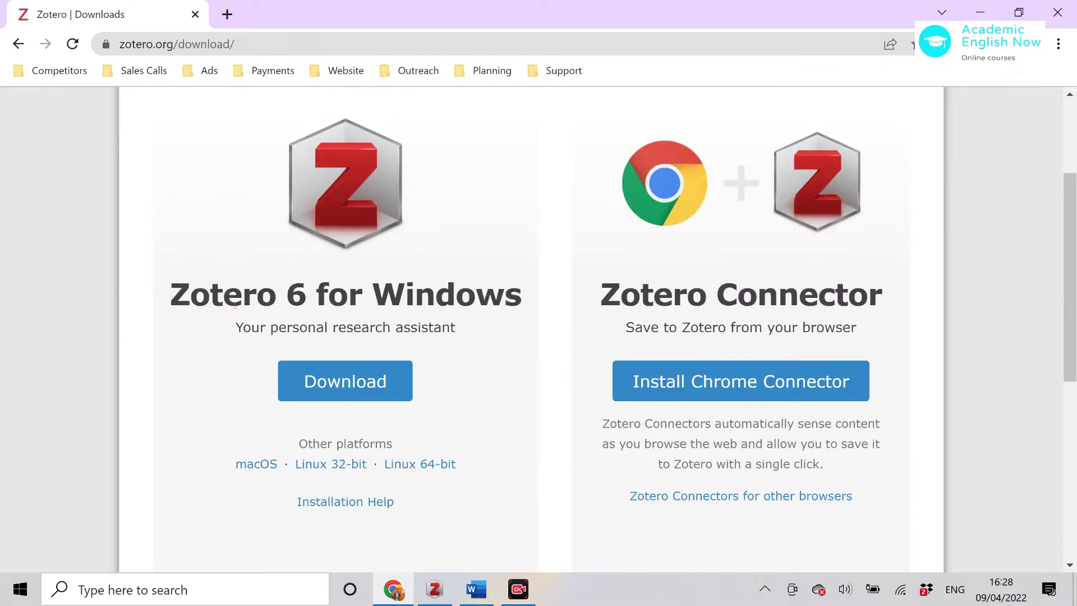
scroll(194, 337, "down", 5)
scroll(196, 335, "up", 4)
scroll(199, 409, "up", 3)
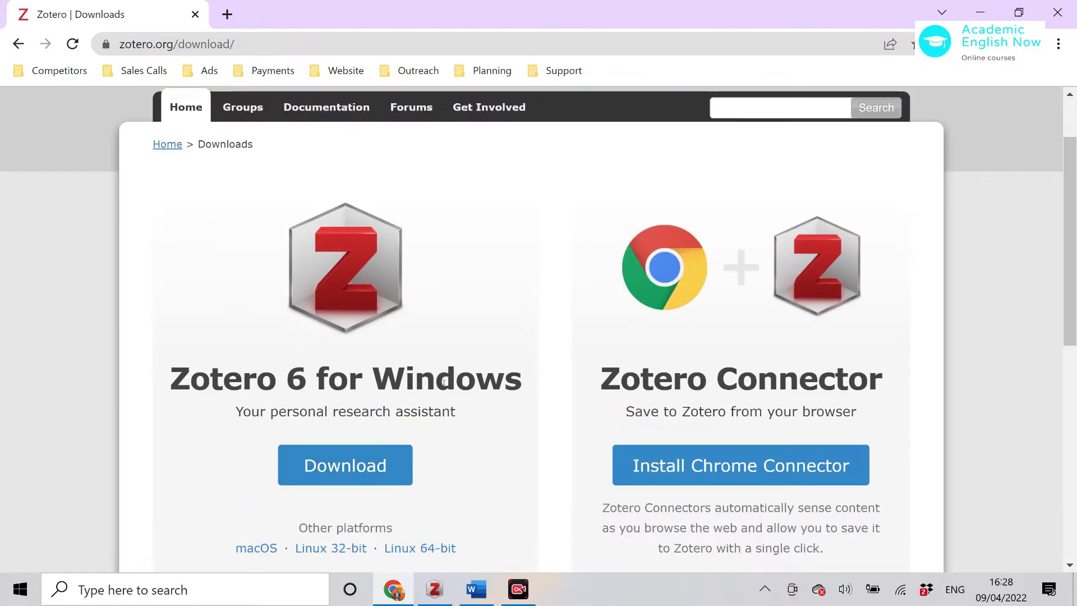
Step: Check the Zotero desktop library, then return to the Zotero downloads page
left_click(435, 589)
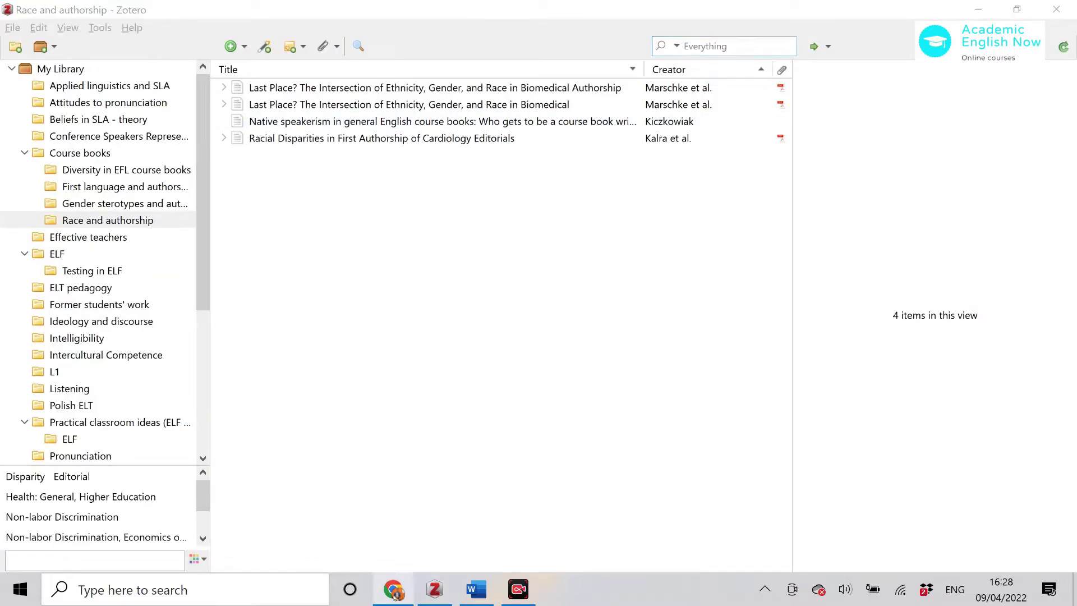
left_click(418, 586)
mouse_move(394, 589)
left_click(435, 516)
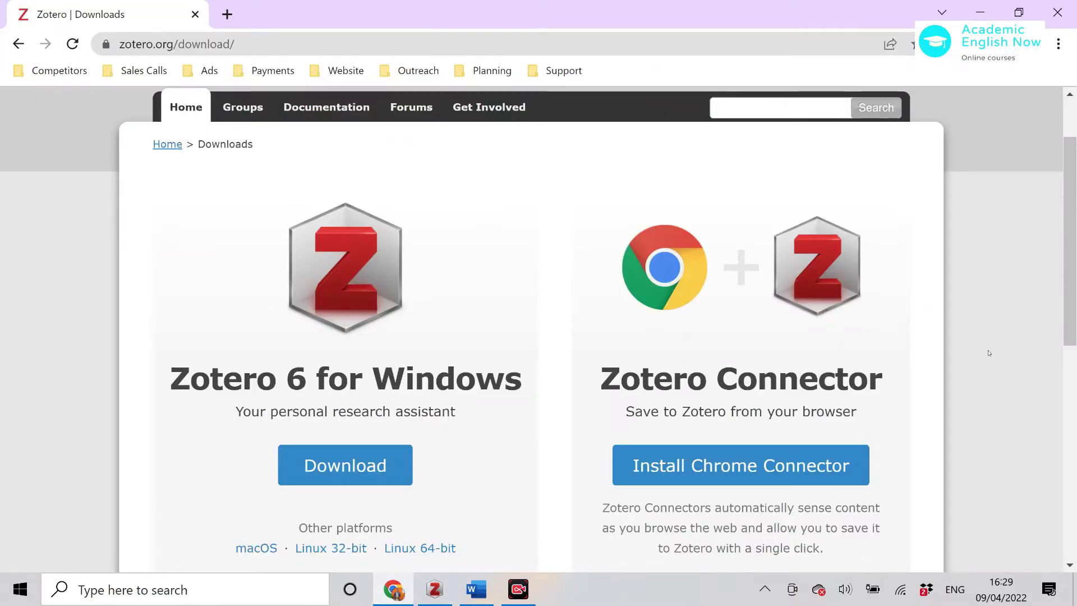
Step: Expand 'Zotero Connectors for other browsers' on the downloads page
scroll(950, 367, "down", 1)
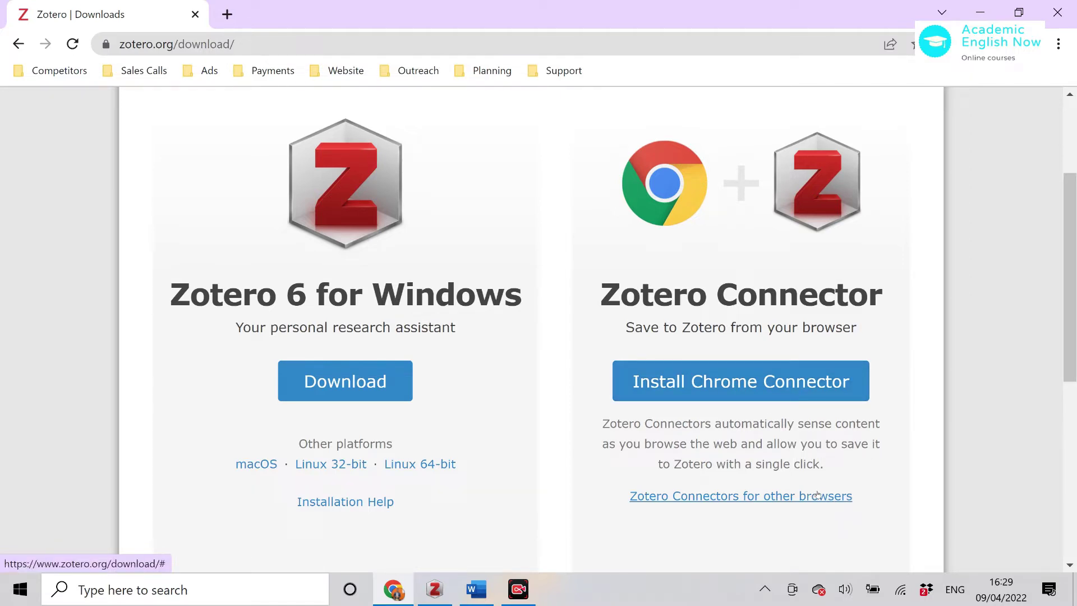
left_click(818, 495)
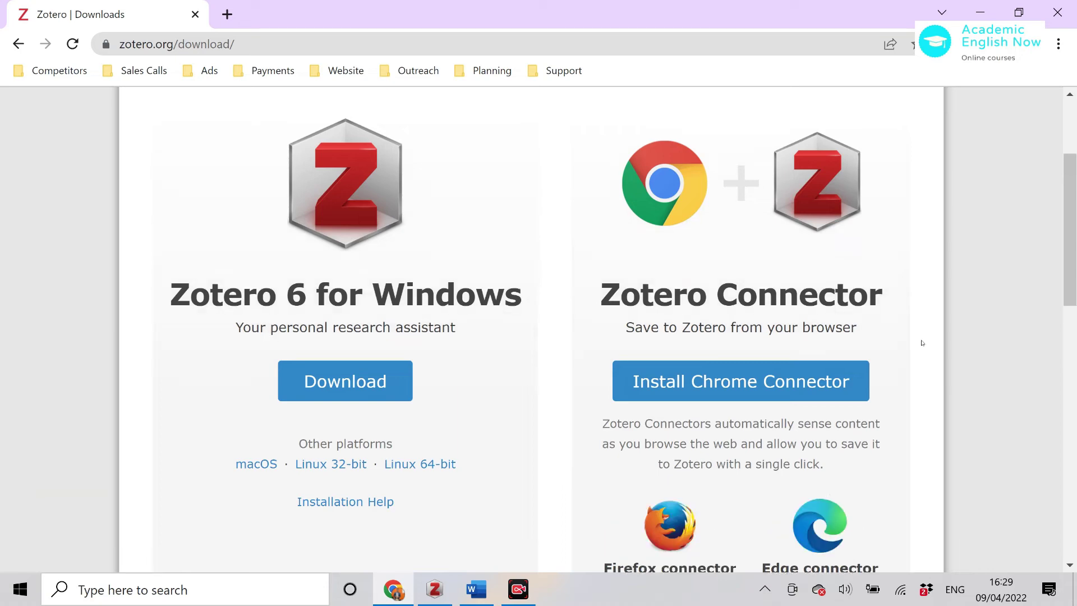
scroll(978, 374, "down", 3)
scroll(959, 373, "down", 3)
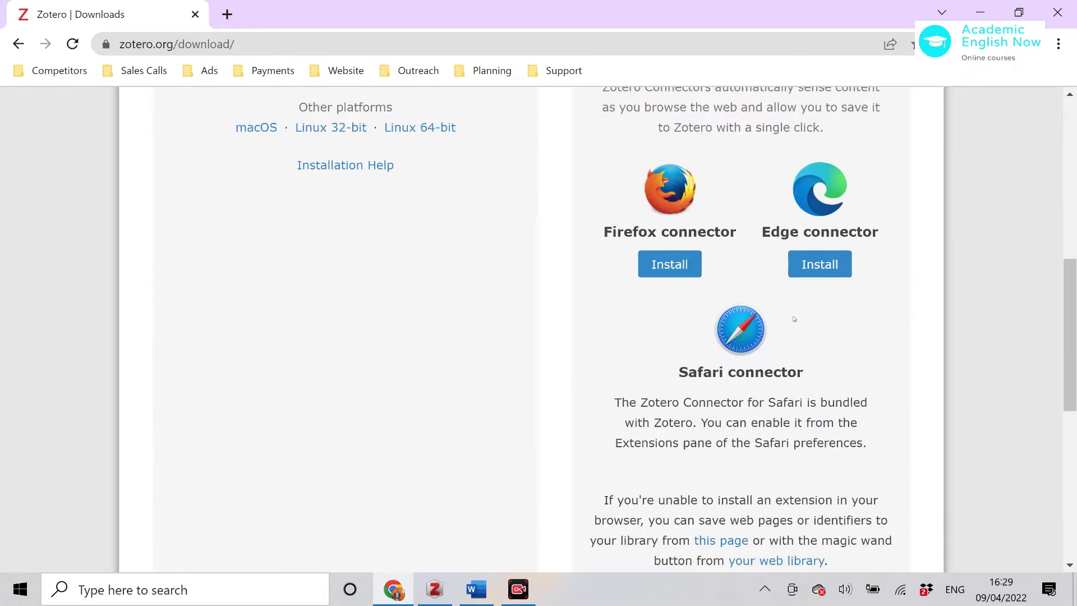
scroll(998, 417, "up", 7)
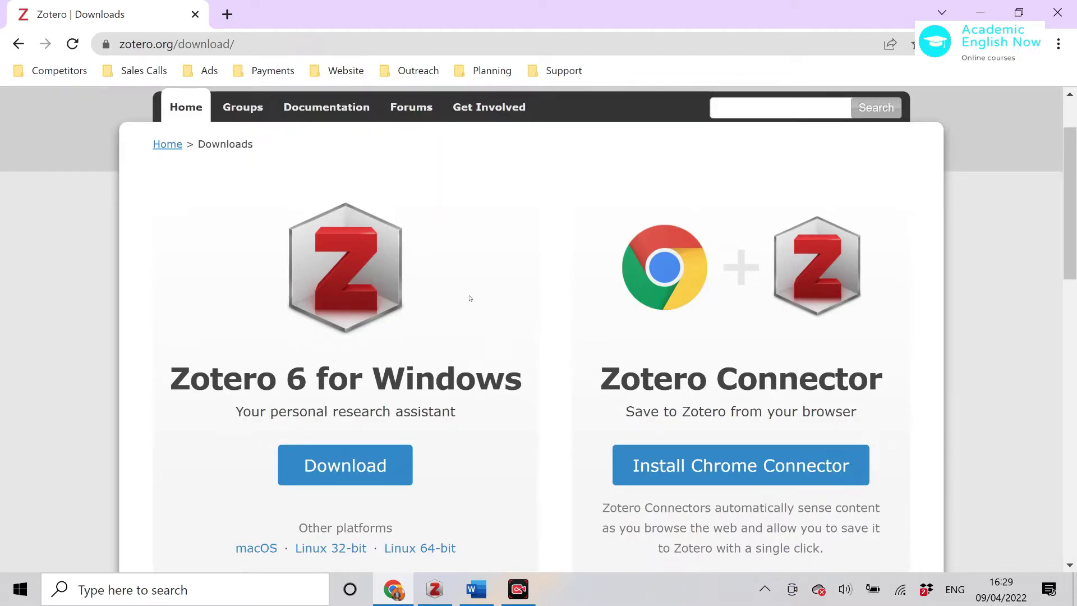
Step: Bring the Zotero library forward and select My Library to list all 819 items
mouse_move(434, 589)
left_click(442, 566)
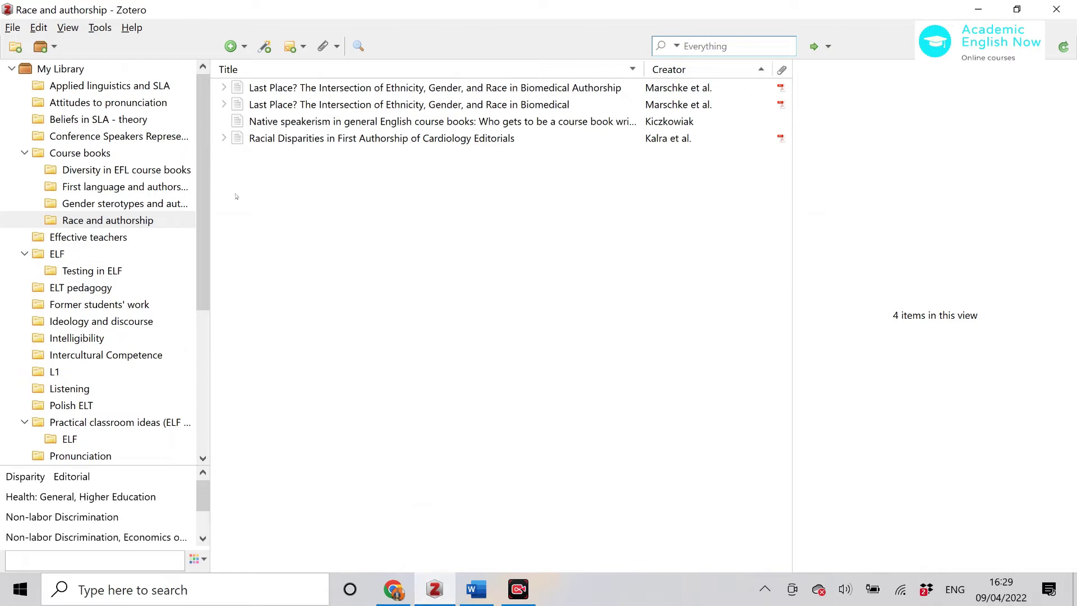
left_click(60, 69)
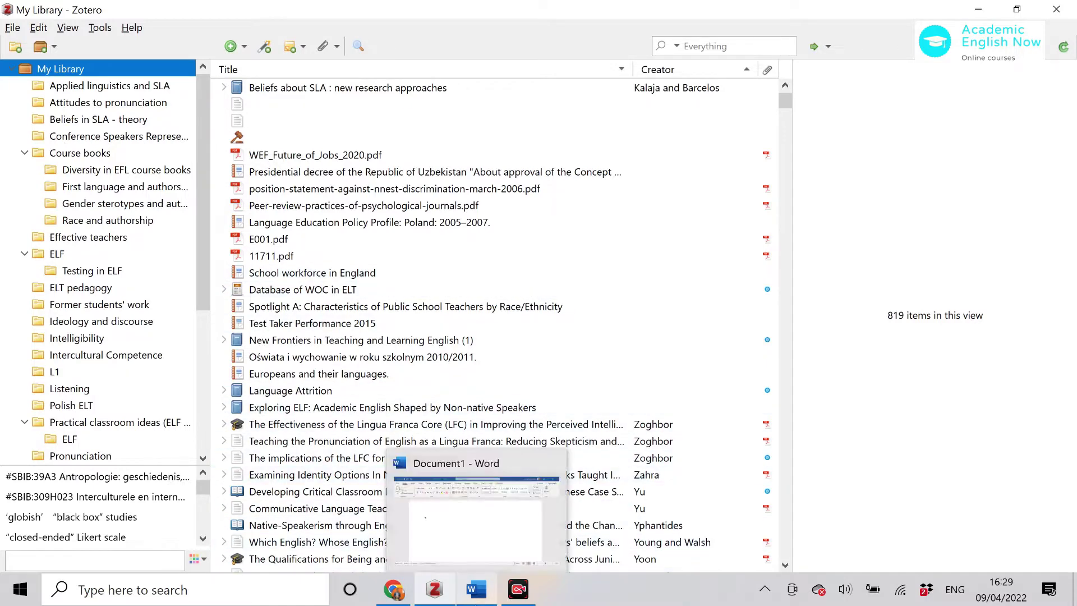
Step: In the blank Word document, start a Zotero citation and dismiss the outdated-plugin warning
left_click(476, 589)
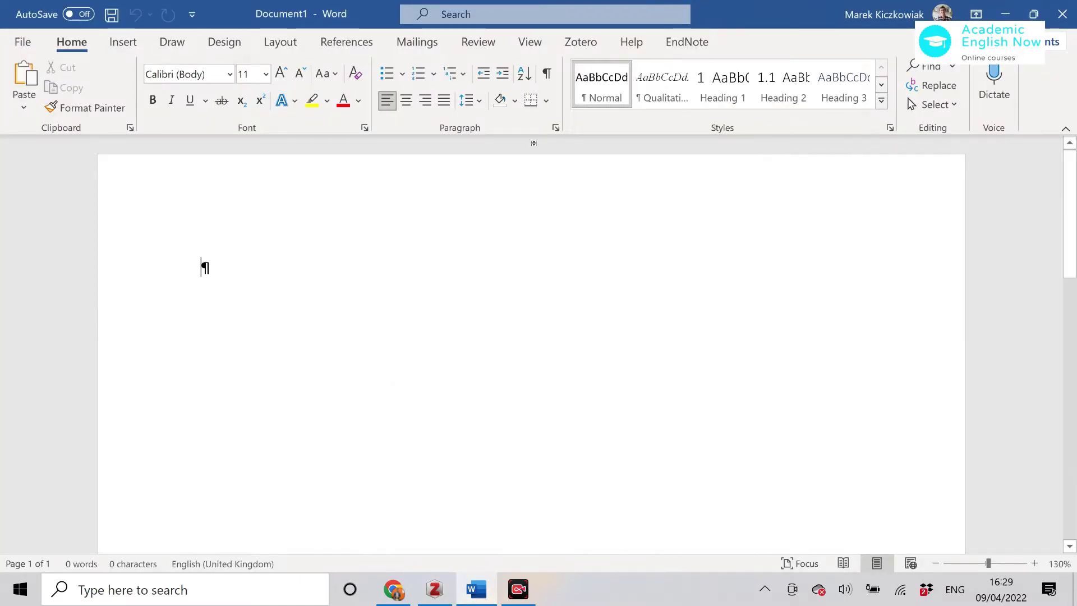
left_click(589, 44)
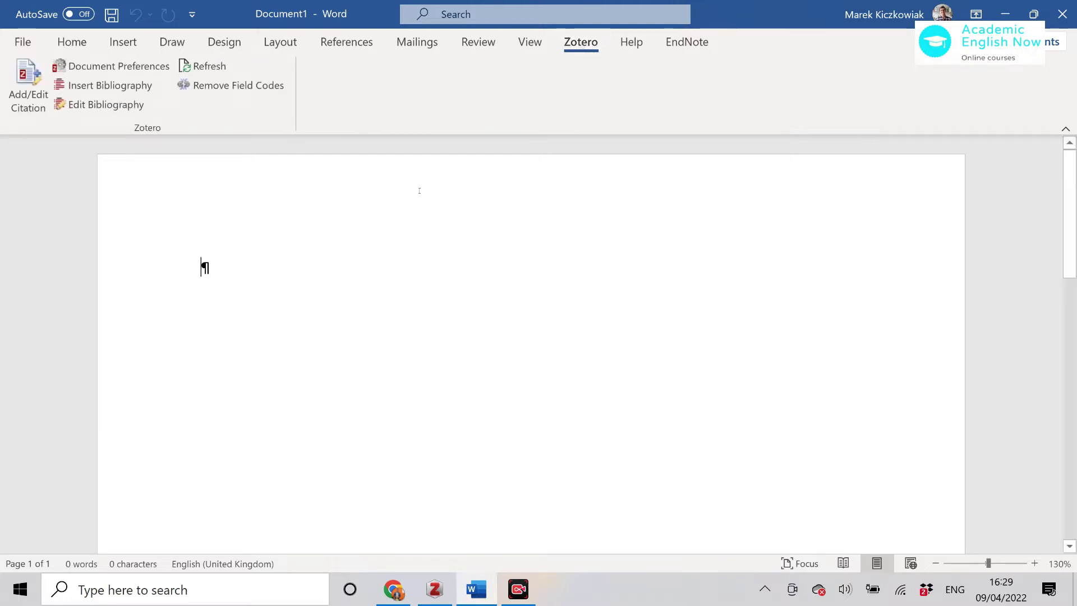
left_click(32, 93)
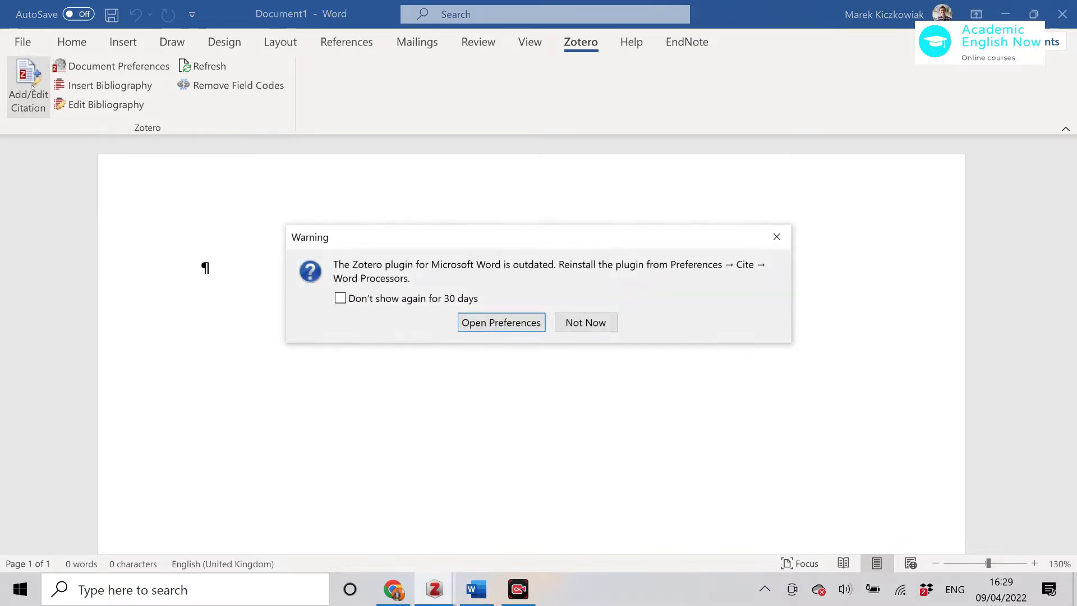
left_click(585, 322)
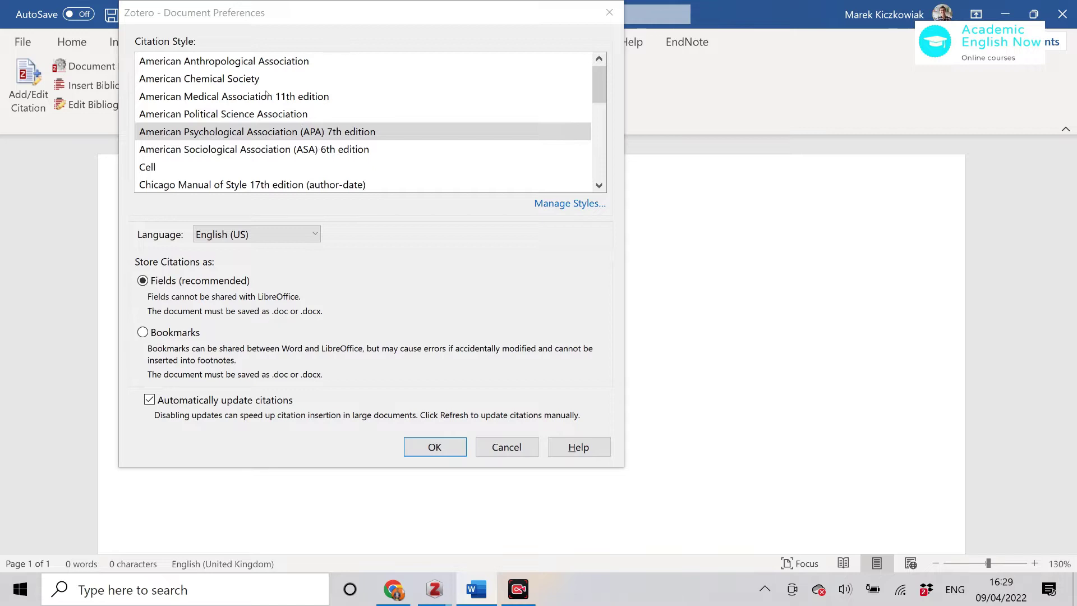
scroll(272, 137, "down", 5)
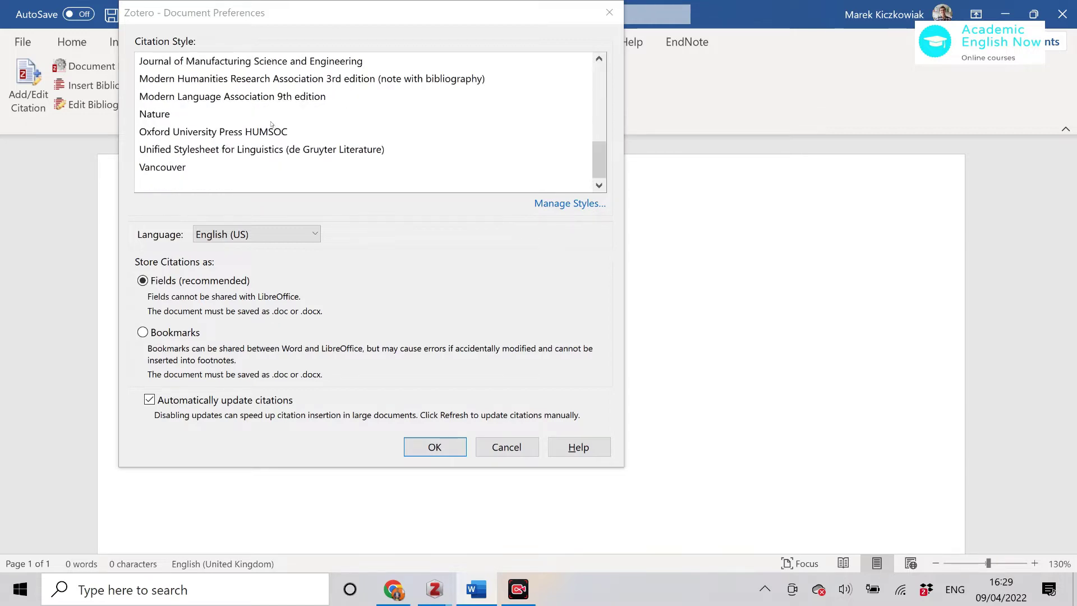
scroll(272, 124, "up", 5)
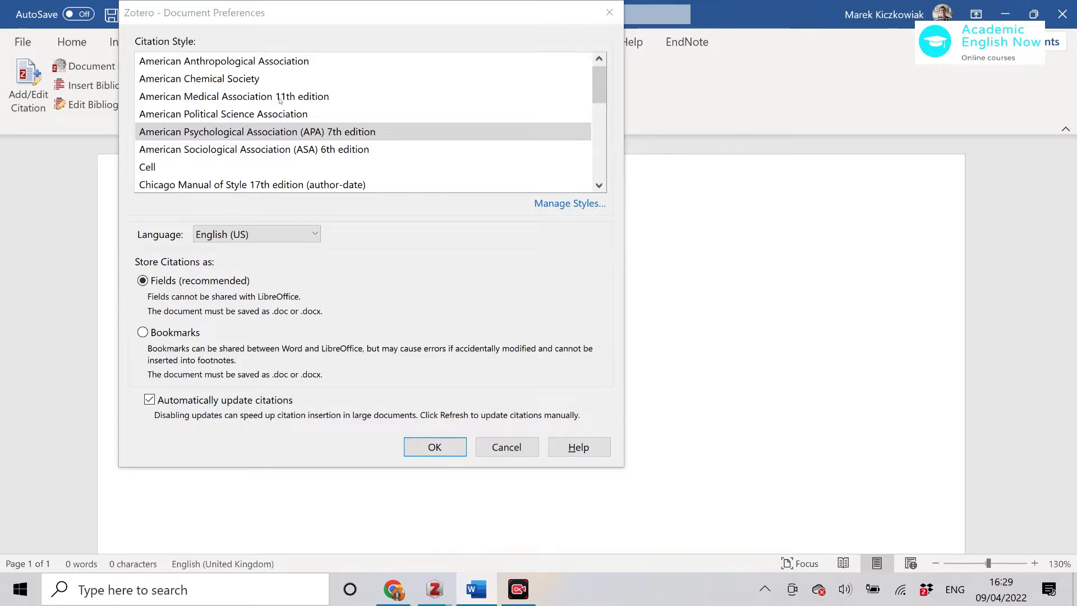
Step: Keep APA 7th edition, cite the author's 2019 Journal of Second Language Teaching & Research article, and add an empty line
left_click(451, 450)
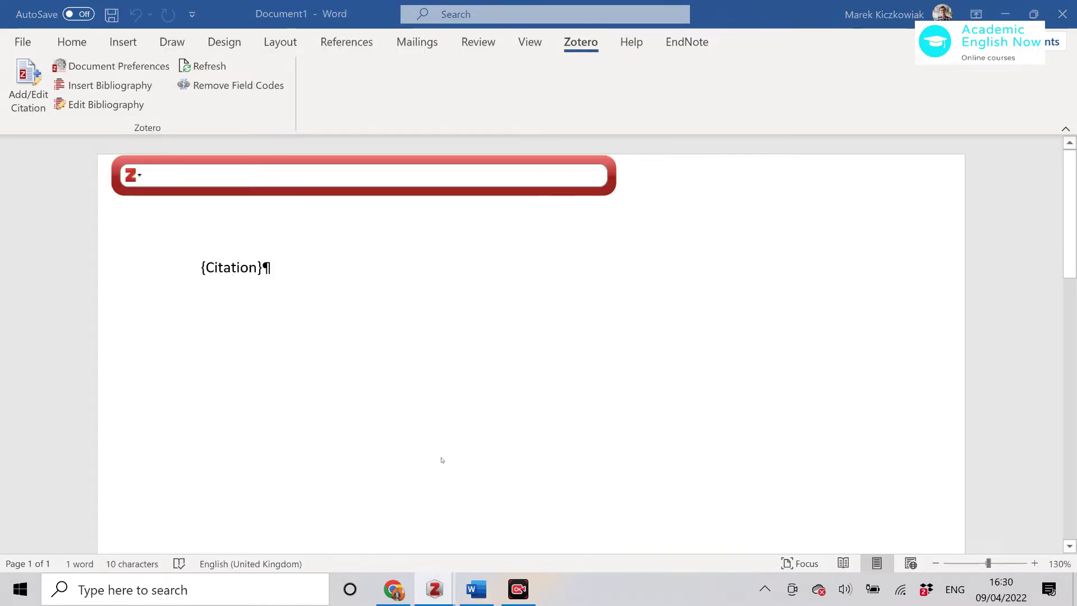
type("kiczko")
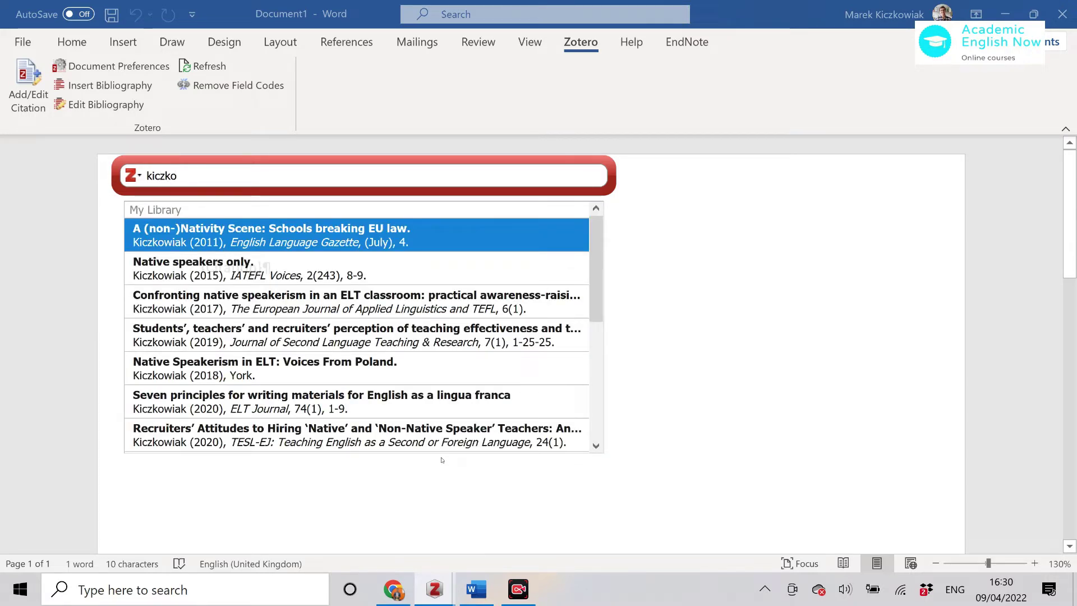
key("Down")
key("Down")
key("Down")
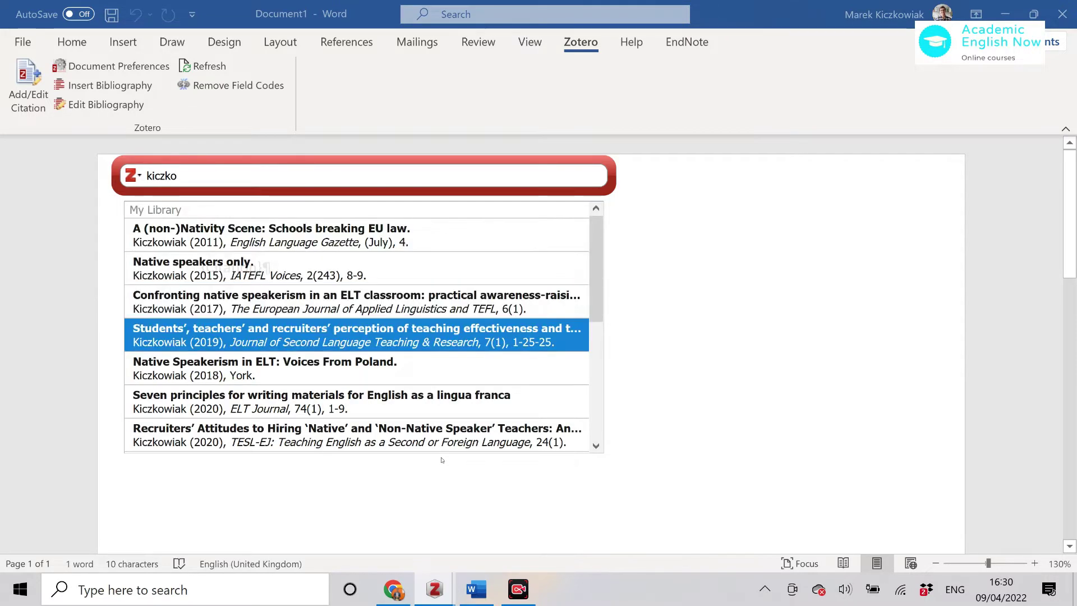
key("Return")
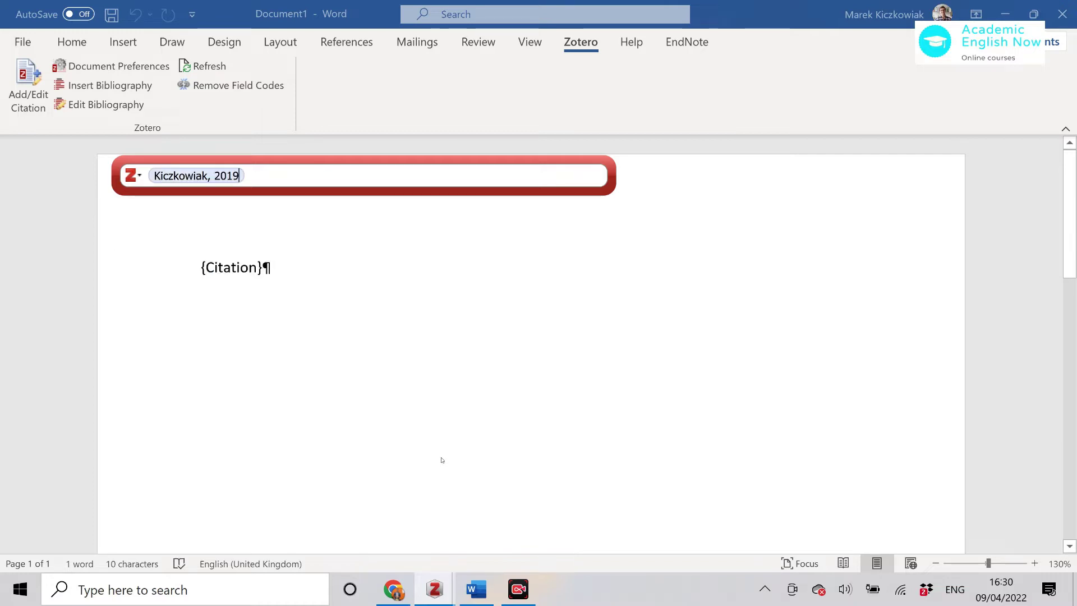
key("Return")
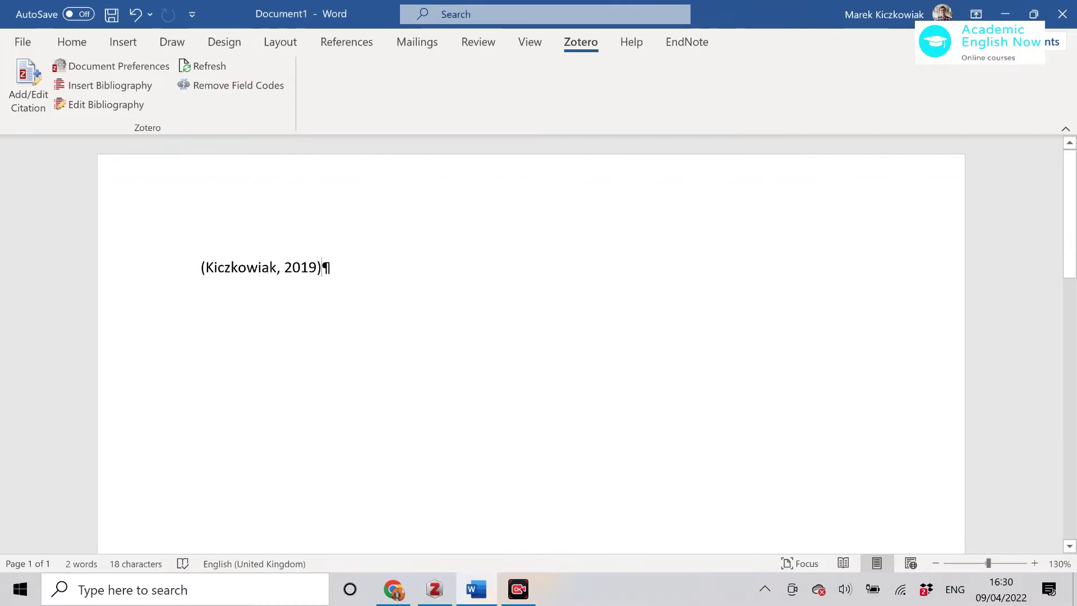
key("Return")
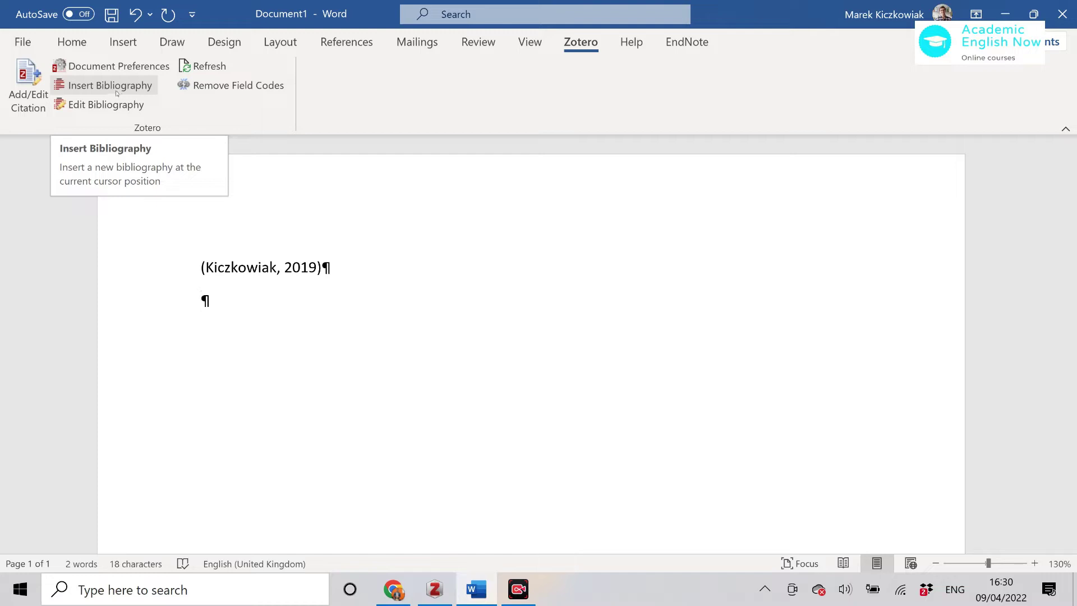
Step: Insert the bibliography and switch the document's citation style to Nature
left_click(115, 88)
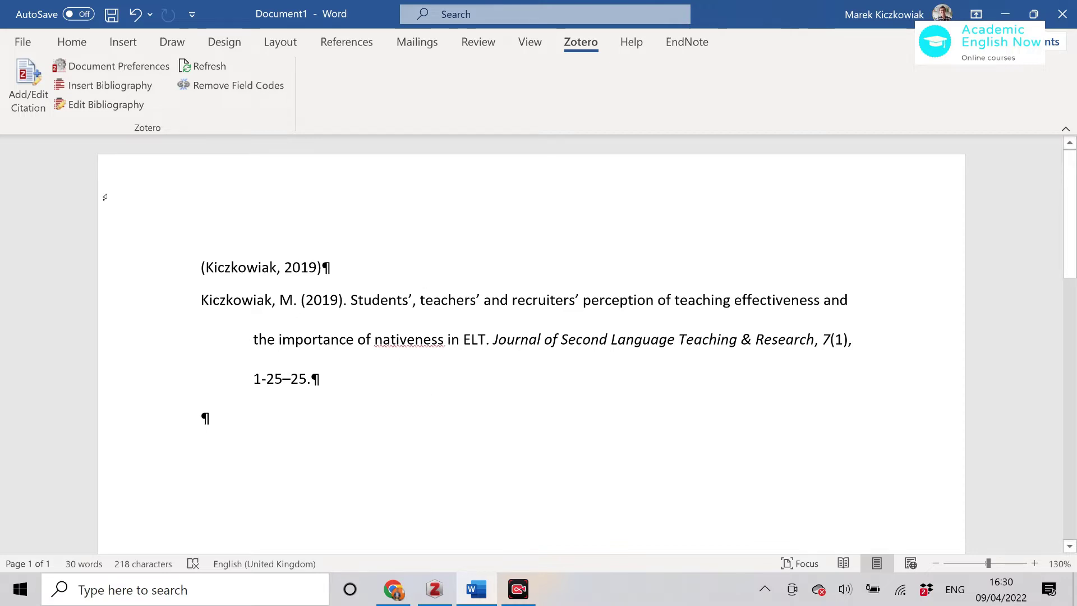
left_click(110, 73)
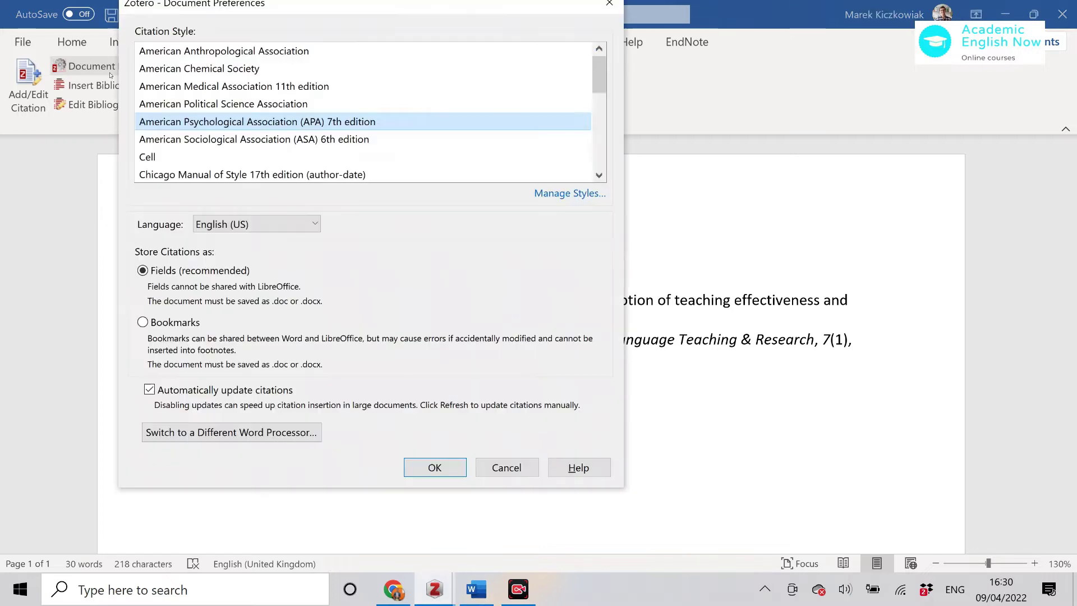
scroll(300, 137, "down", 4)
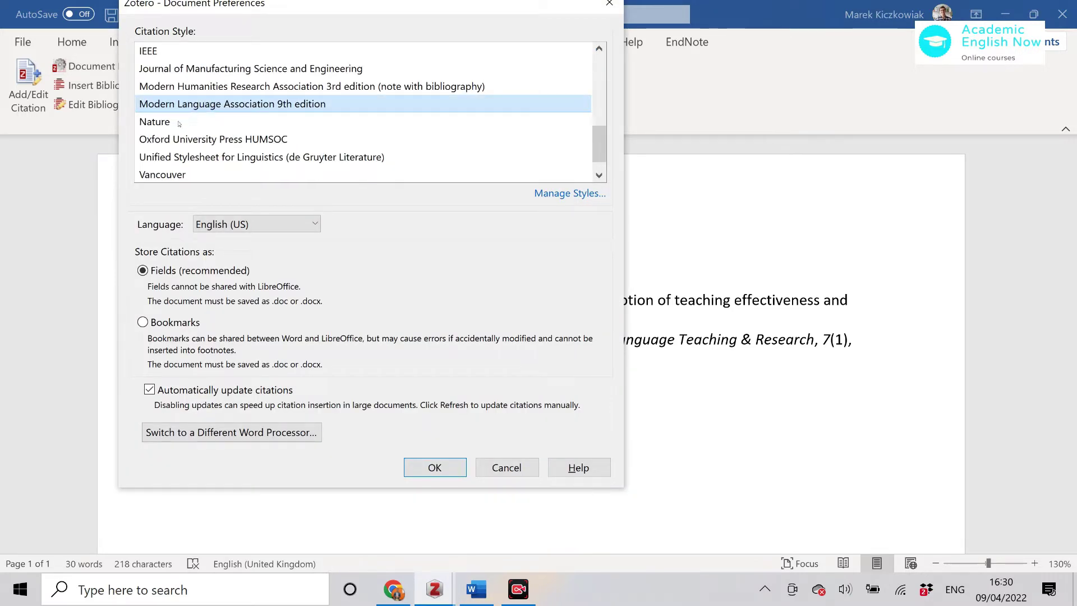
left_click(181, 123)
left_click(435, 501)
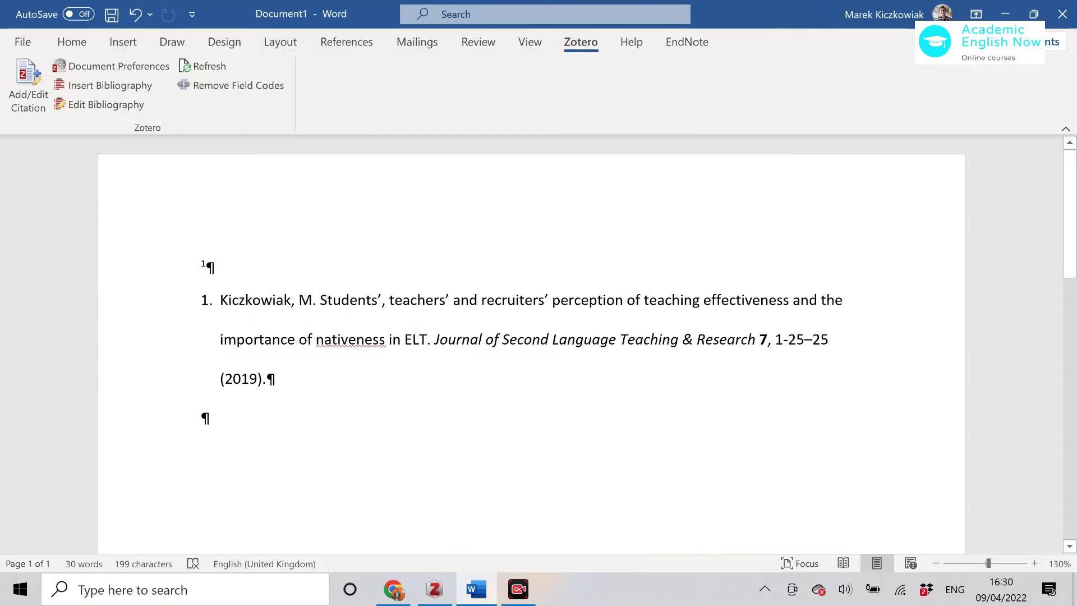
Step: Reopen Document Preferences and go to the citation style manager
left_click(112, 65)
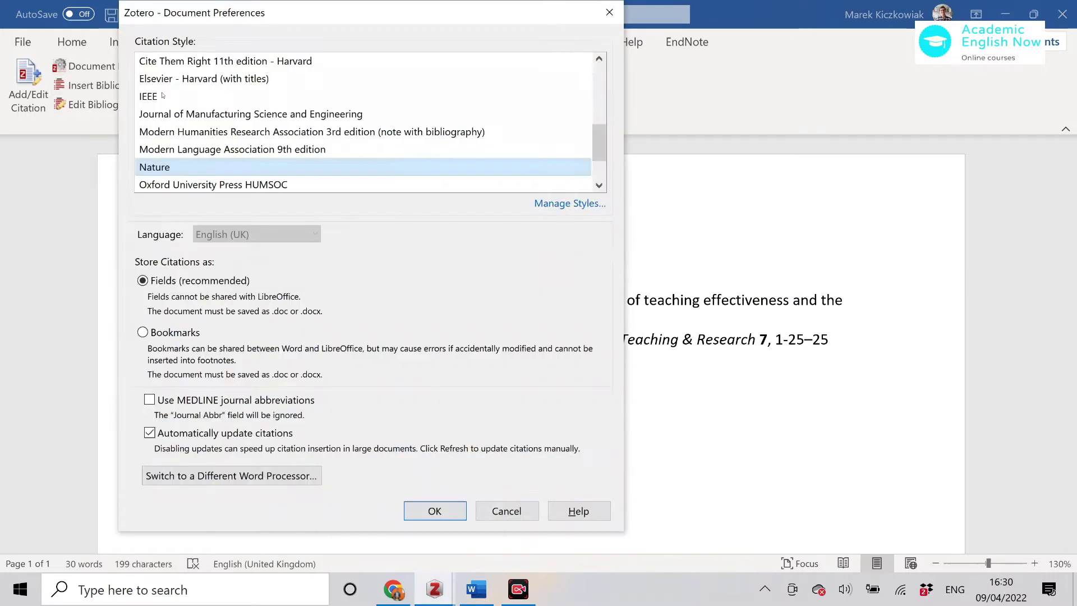
scroll(385, 174, "down", 1)
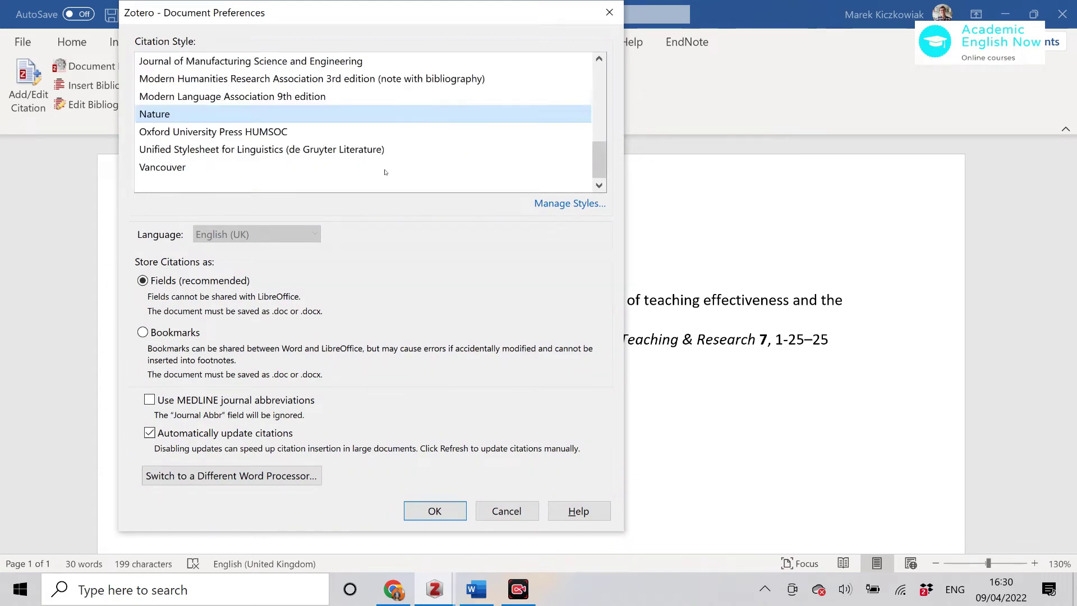
scroll(385, 172, "up", 4)
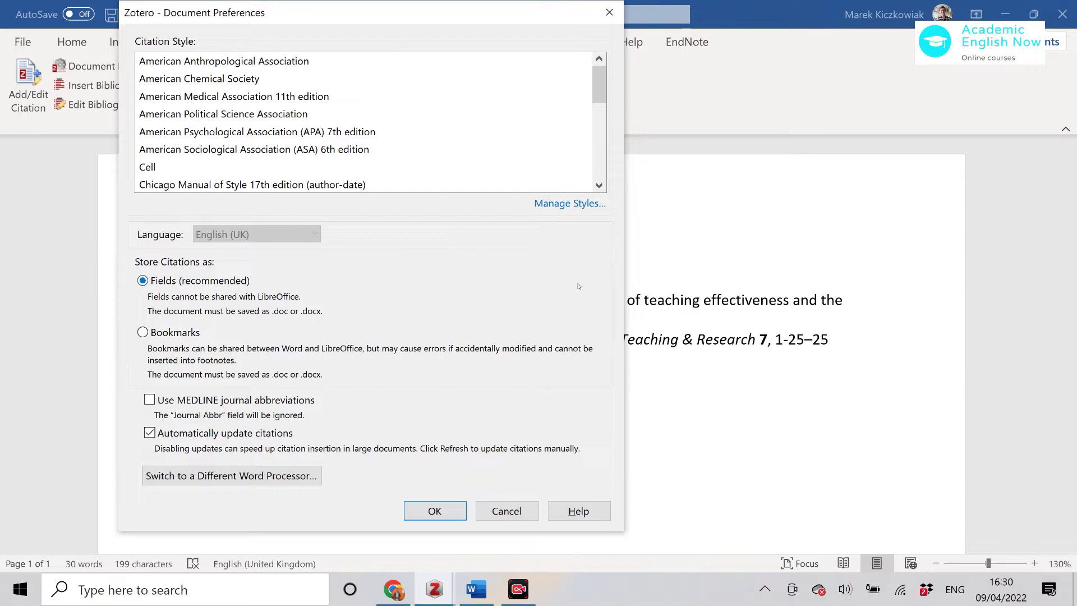
left_click(570, 204)
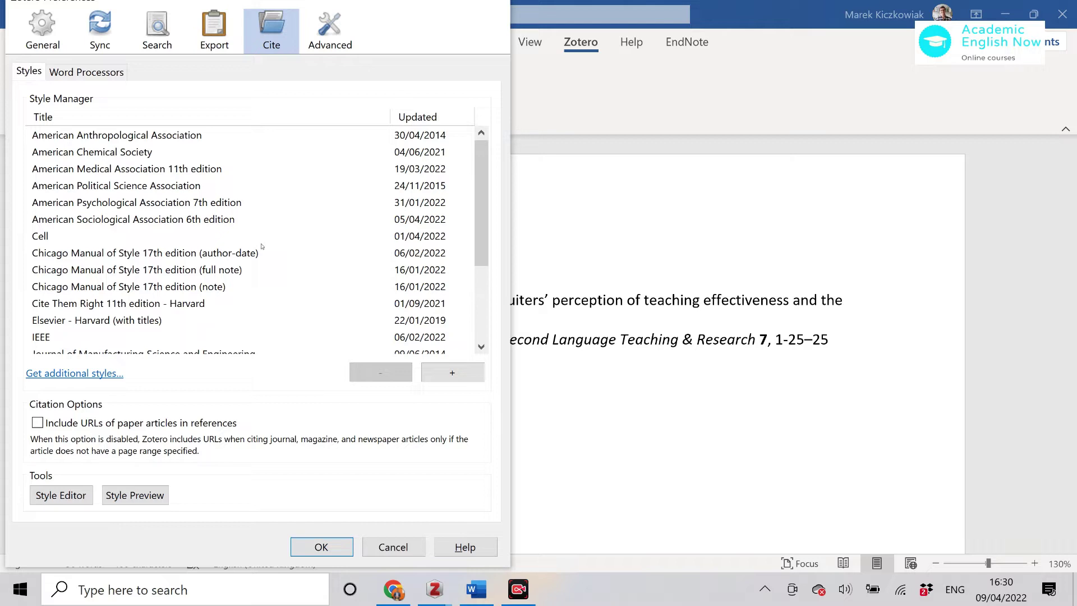
Step: Browse the repository of additional citation styles filtered to anthropology
scroll(260, 277, "down", 3)
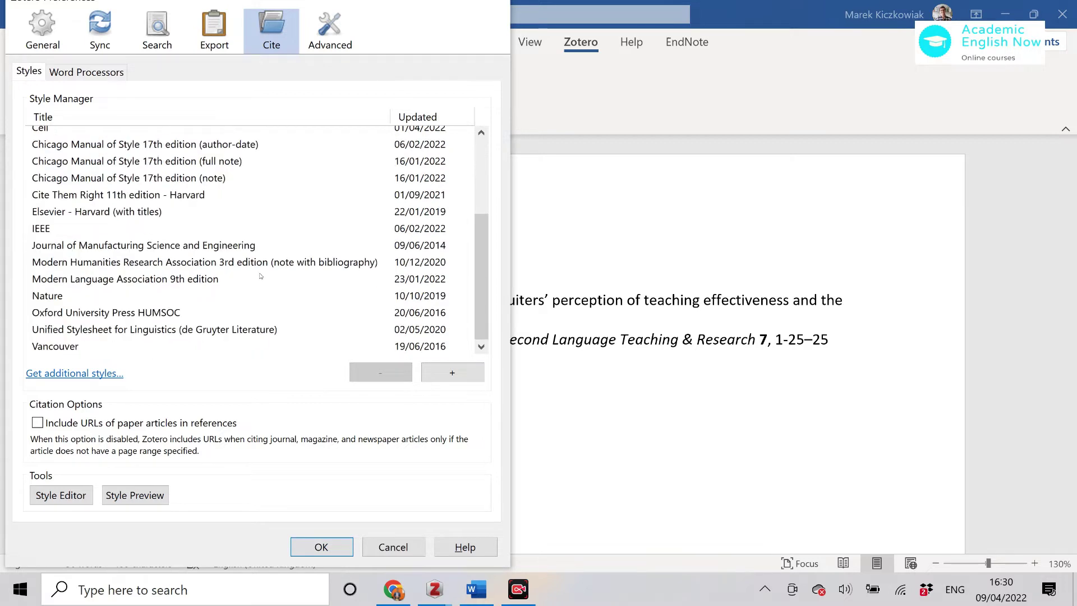
left_click(78, 375)
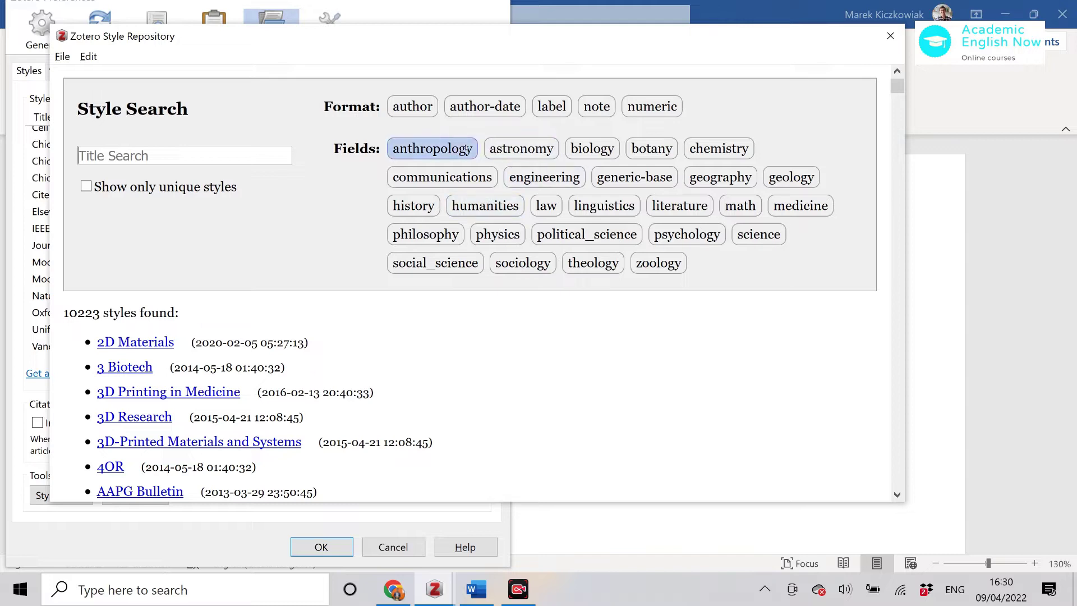
left_click(450, 148)
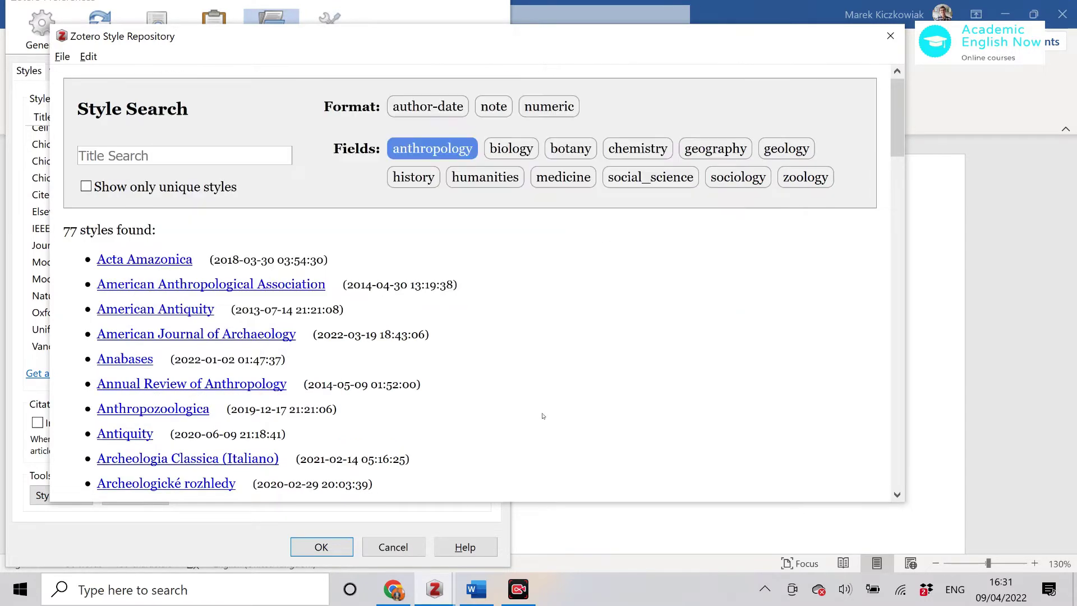
scroll(436, 369, "down", 10)
scroll(408, 350, "down", 5)
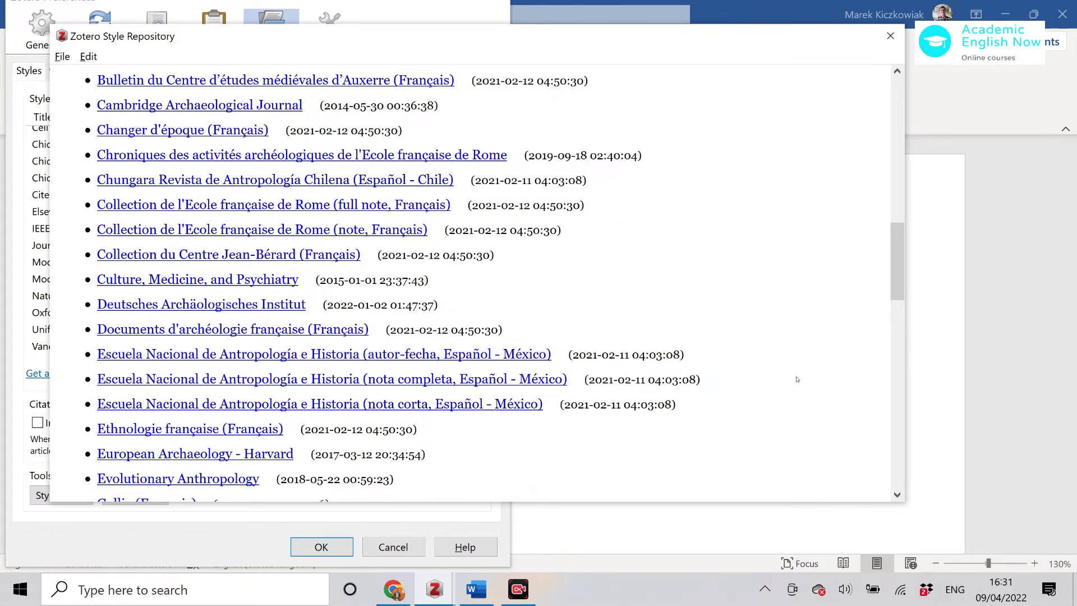
scroll(796, 379, "down", 5)
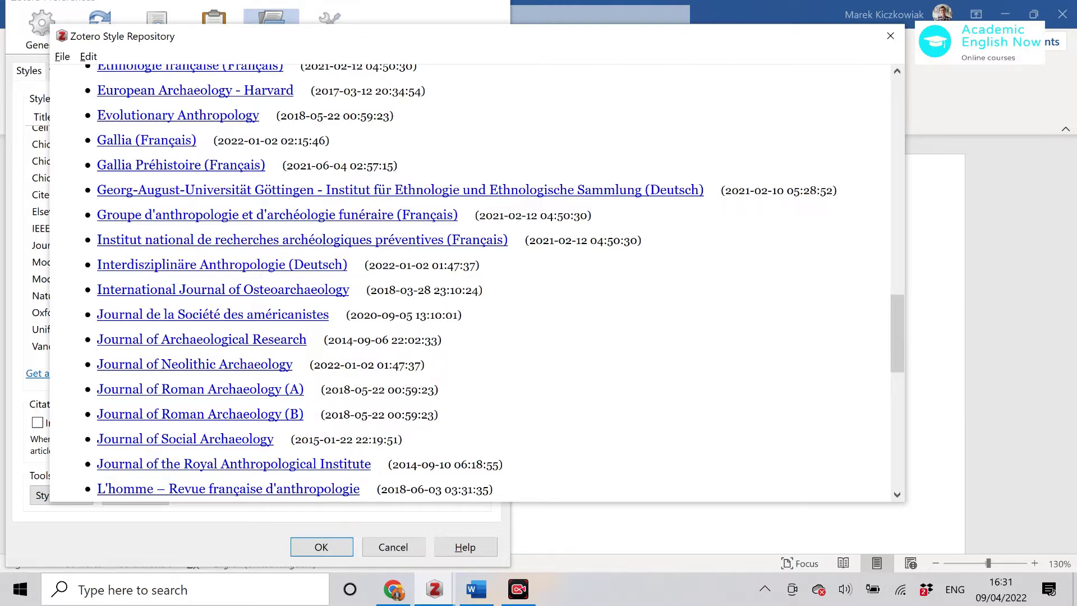
Step: Close the style repository and preferences, then place the cursor on the empty last line
left_click(891, 35)
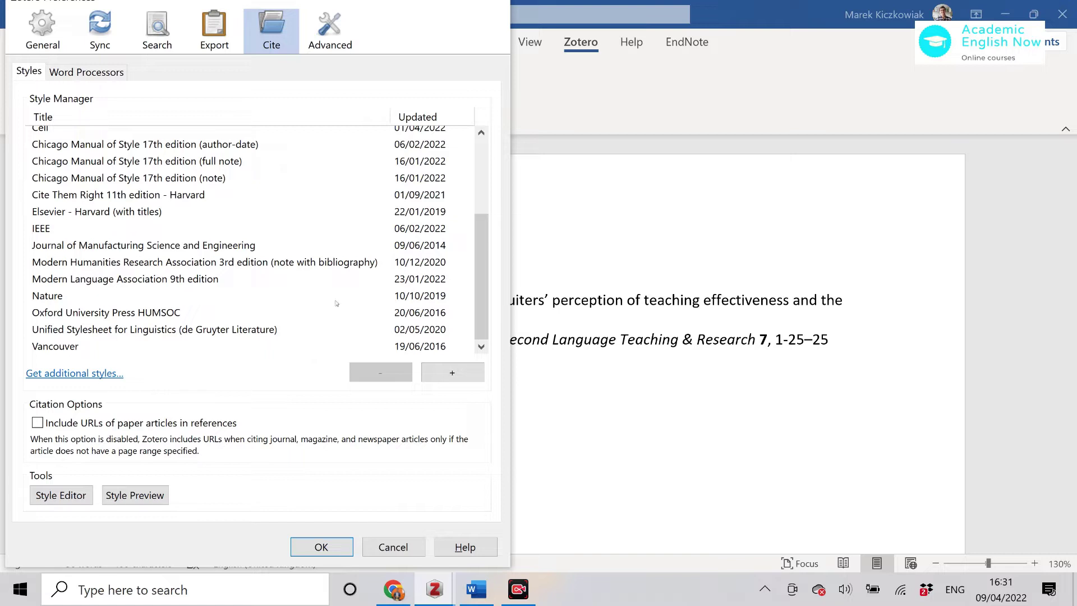
left_click(631, 241)
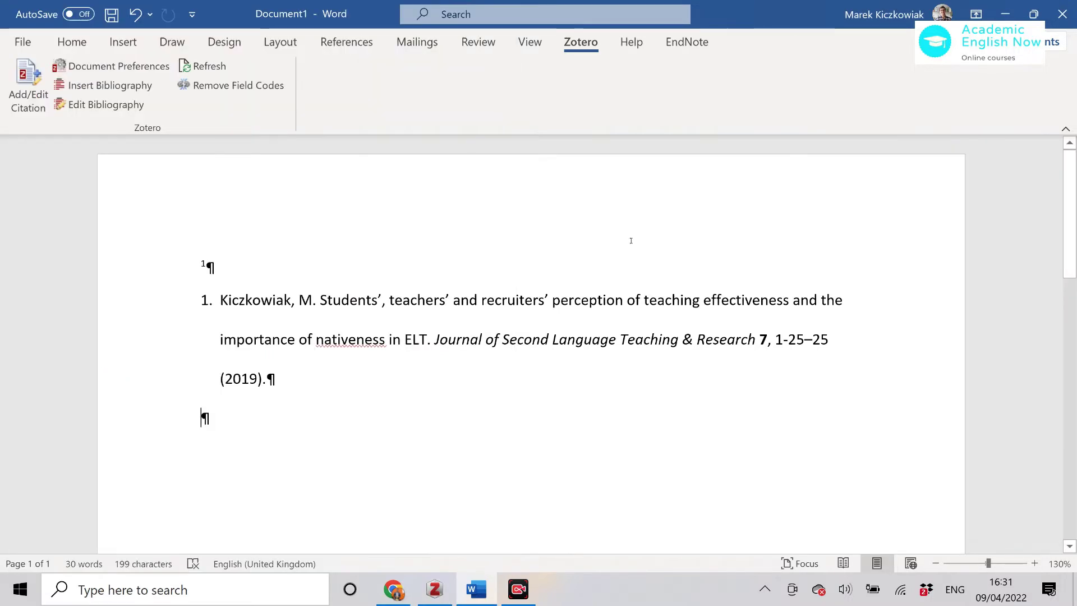
left_click(205, 416)
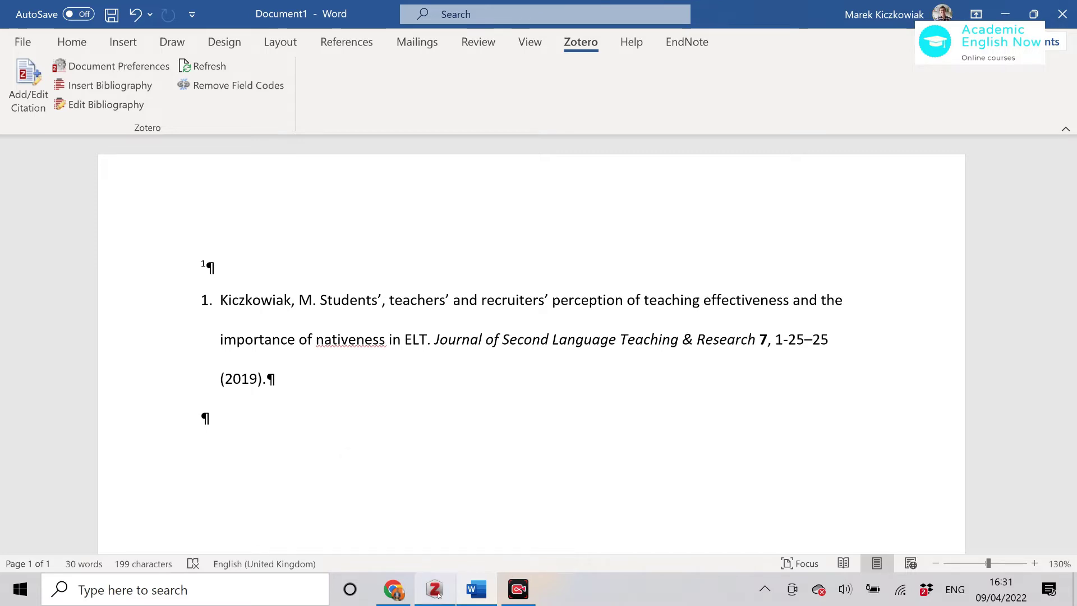
Step: Open Google Scholar in a new browser tab and search for the author's full name
mouse_move(399, 600)
left_click(393, 516)
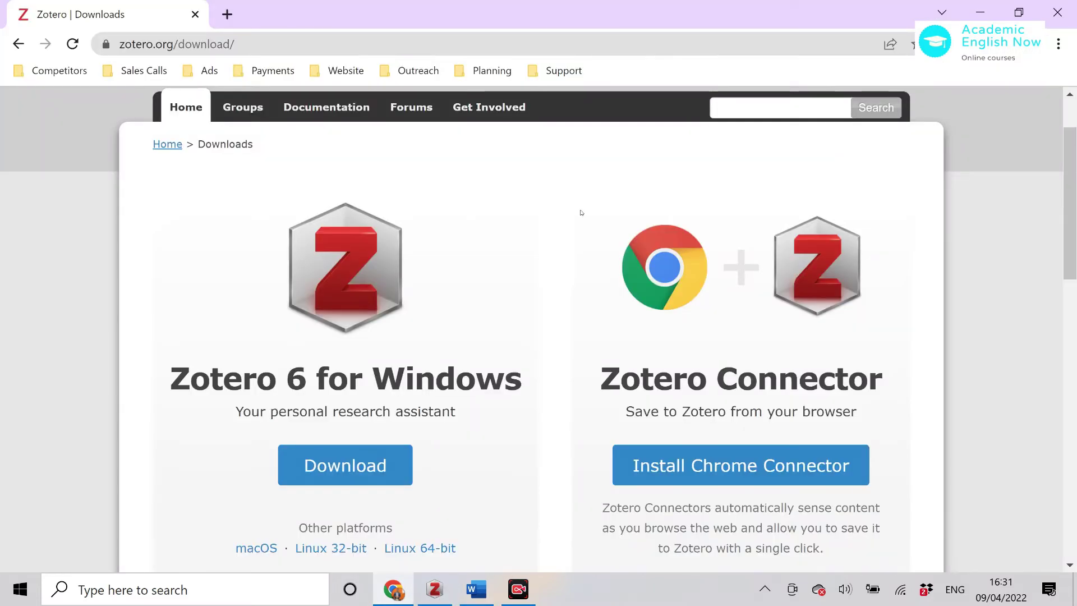
left_click(227, 14)
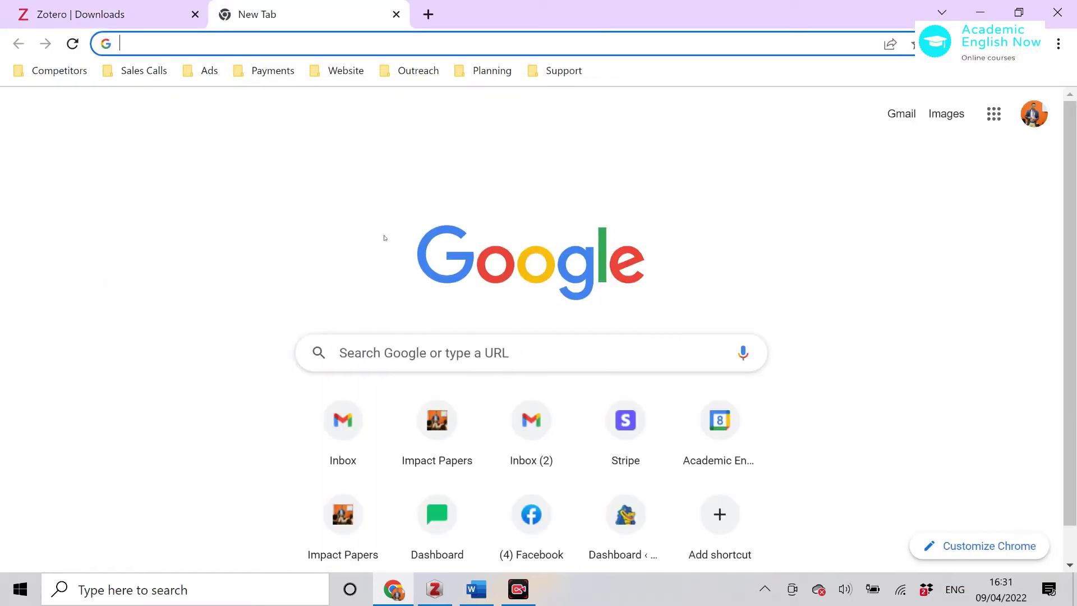
type("scholar.google.com")
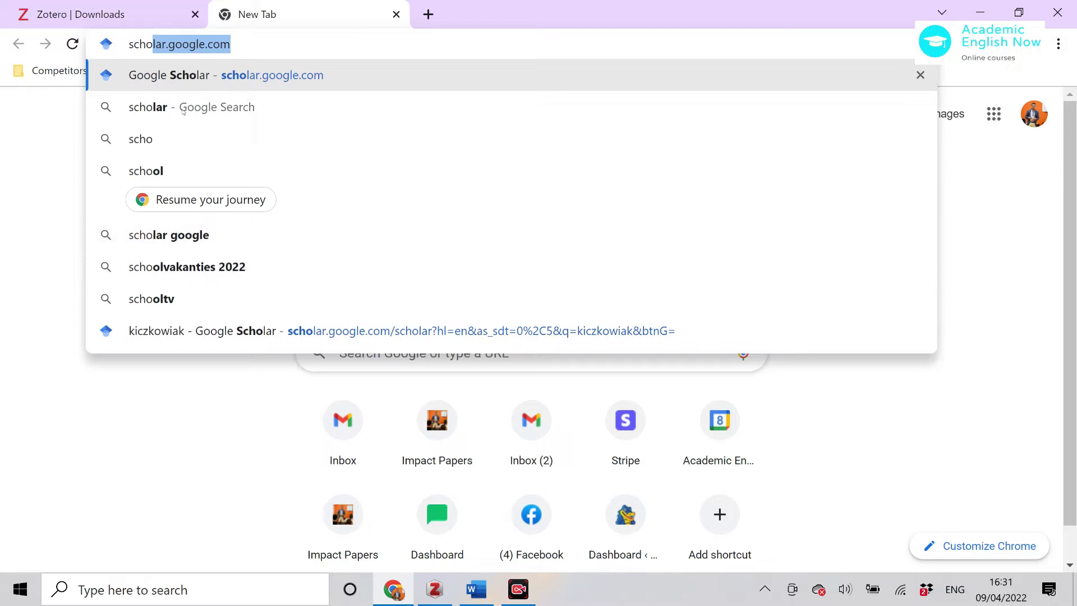
left_click(305, 86)
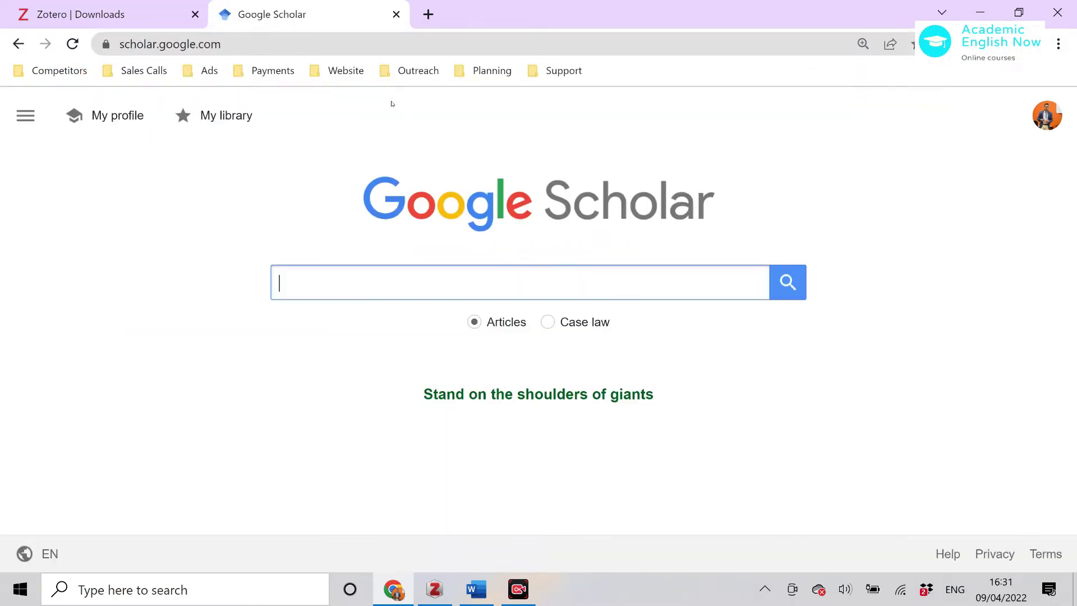
type("ki")
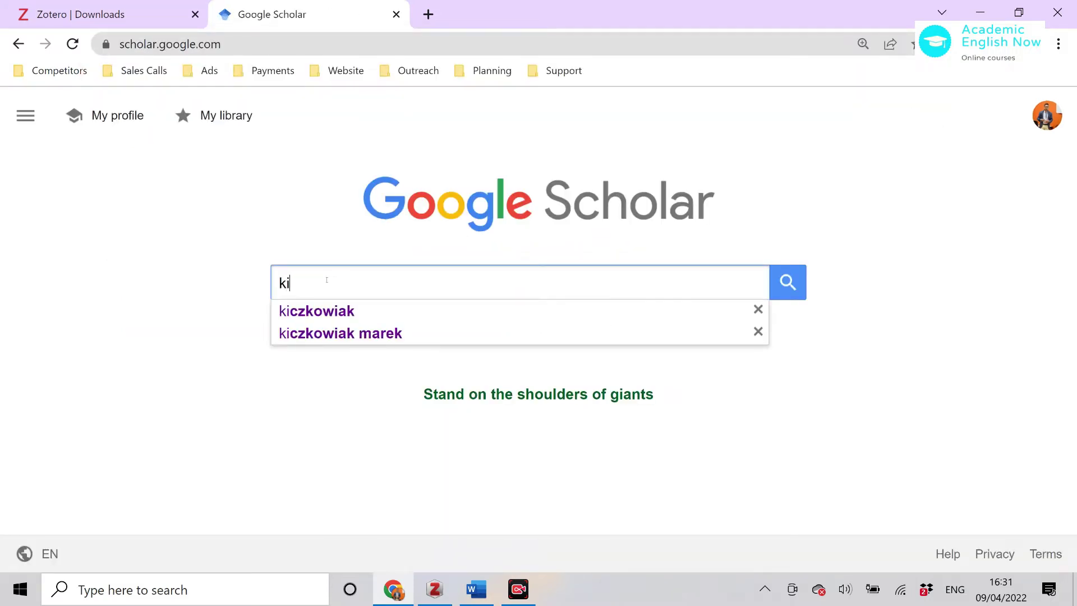
type("czkow")
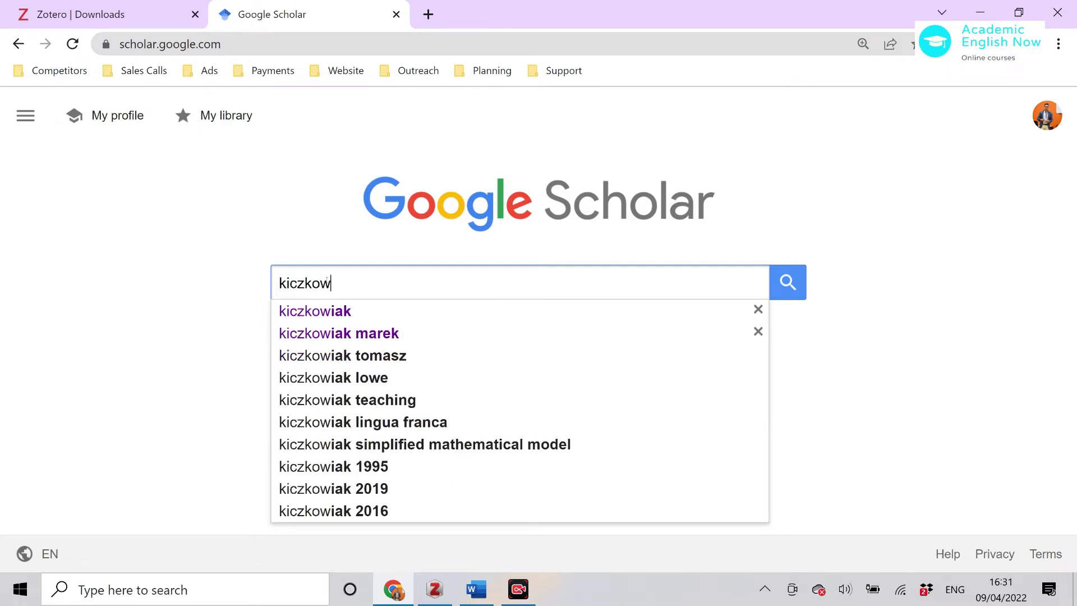
left_click(388, 334)
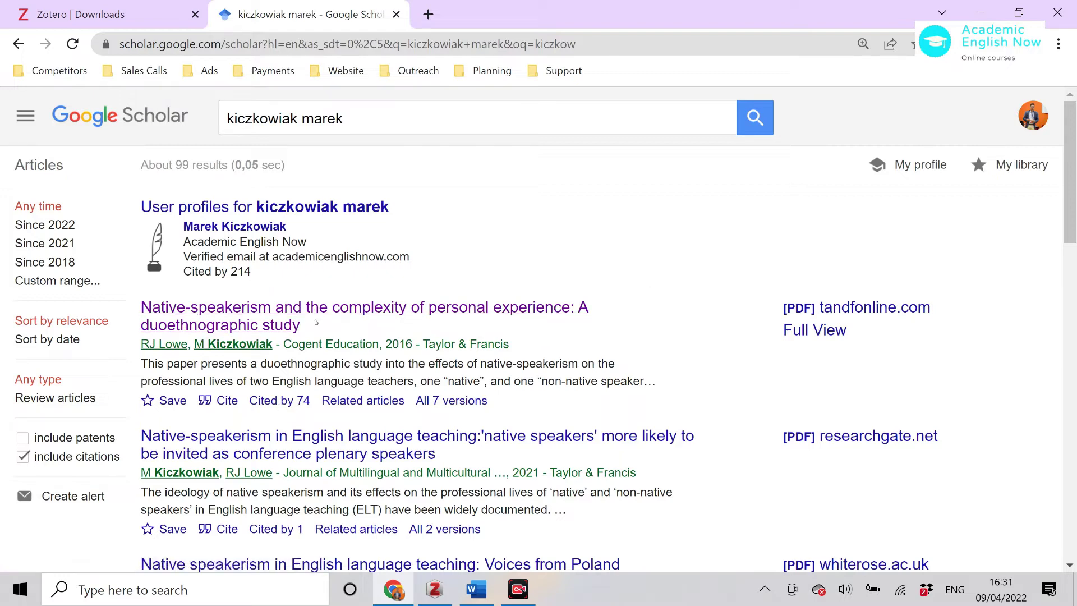
Step: Try the Save to Zotero connector, cancel the item picker, and open the duoethnographic study's article page
scroll(602, 325, "down", 6)
scroll(400, 313, "up", 6)
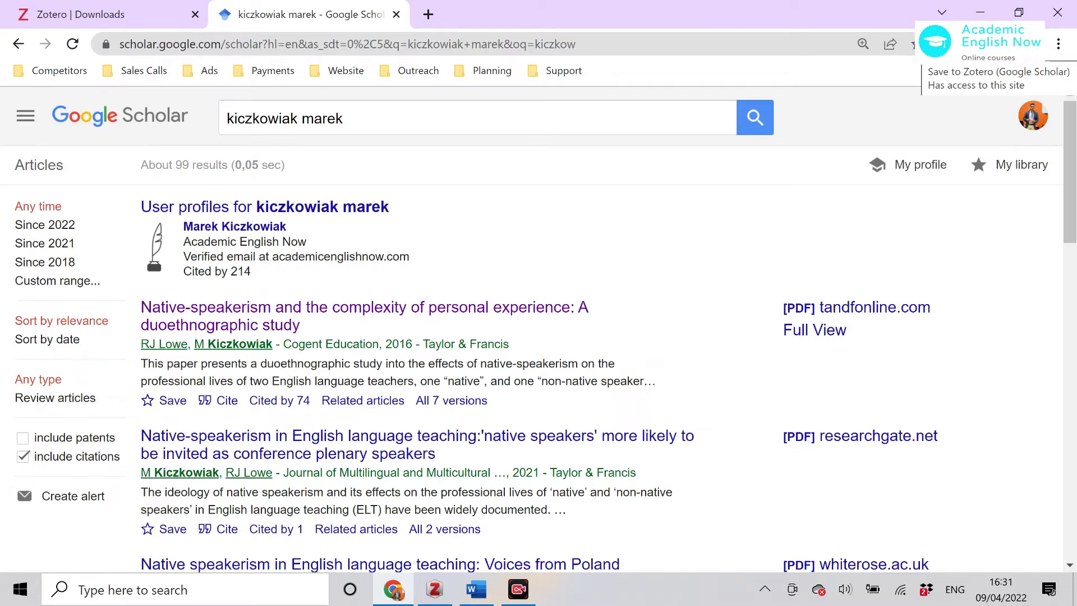
left_click(915, 44)
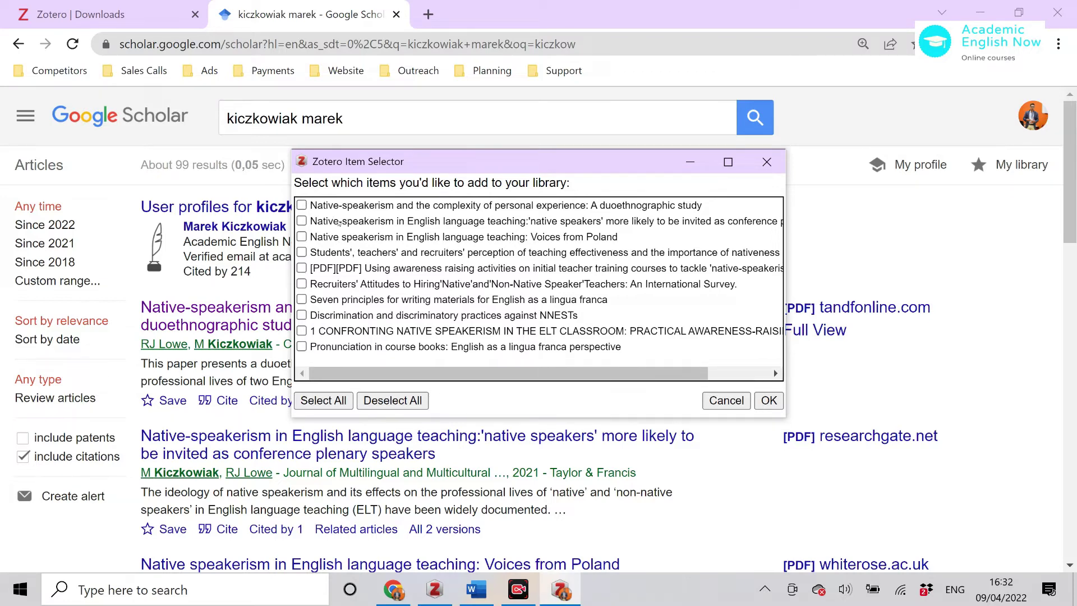
left_click(766, 162)
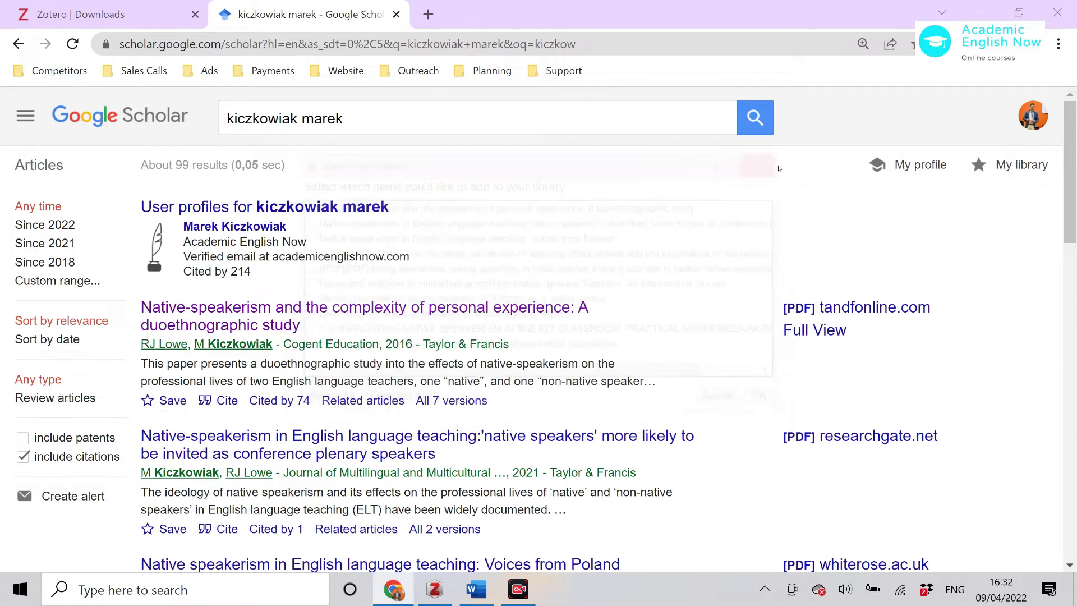
left_click(211, 309)
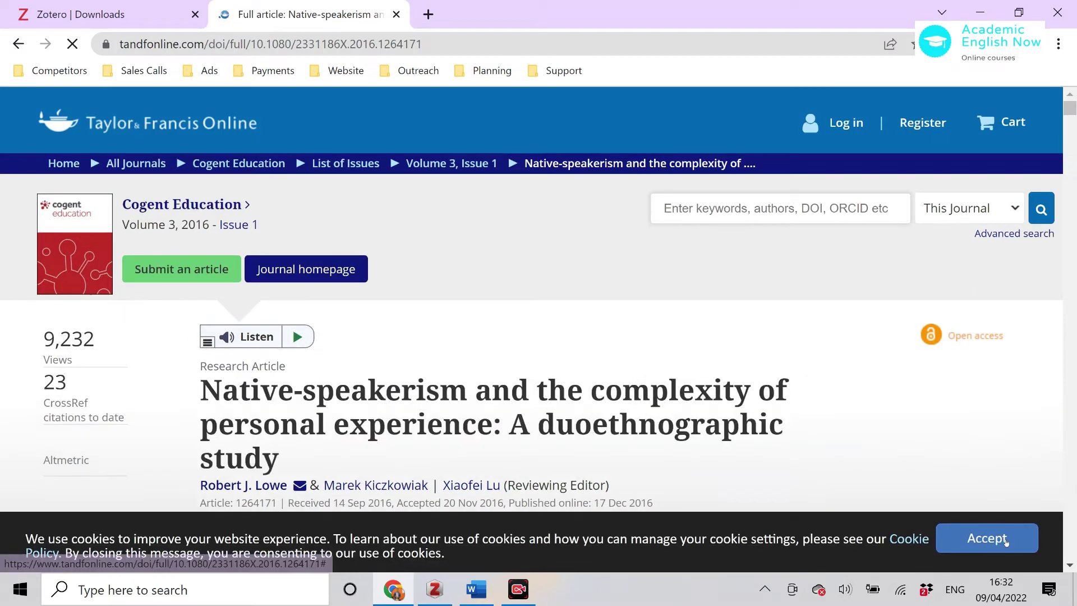
Step: Accept the Taylor & Francis cookies, go back to the Scholar results, and scroll further down
left_click(1005, 542)
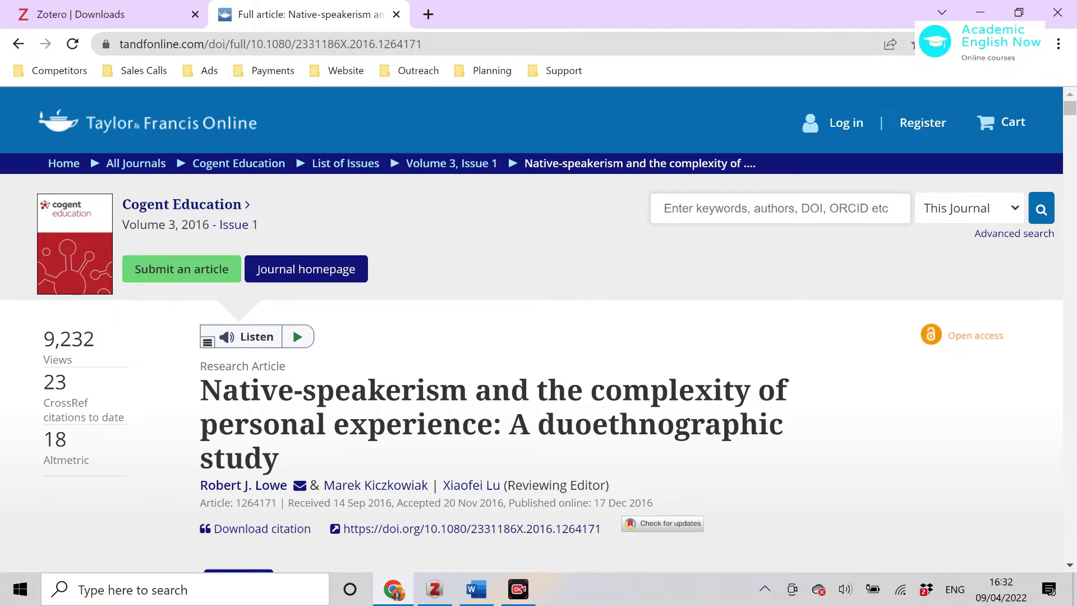
left_click(20, 42)
scroll(417, 365, "down", 1)
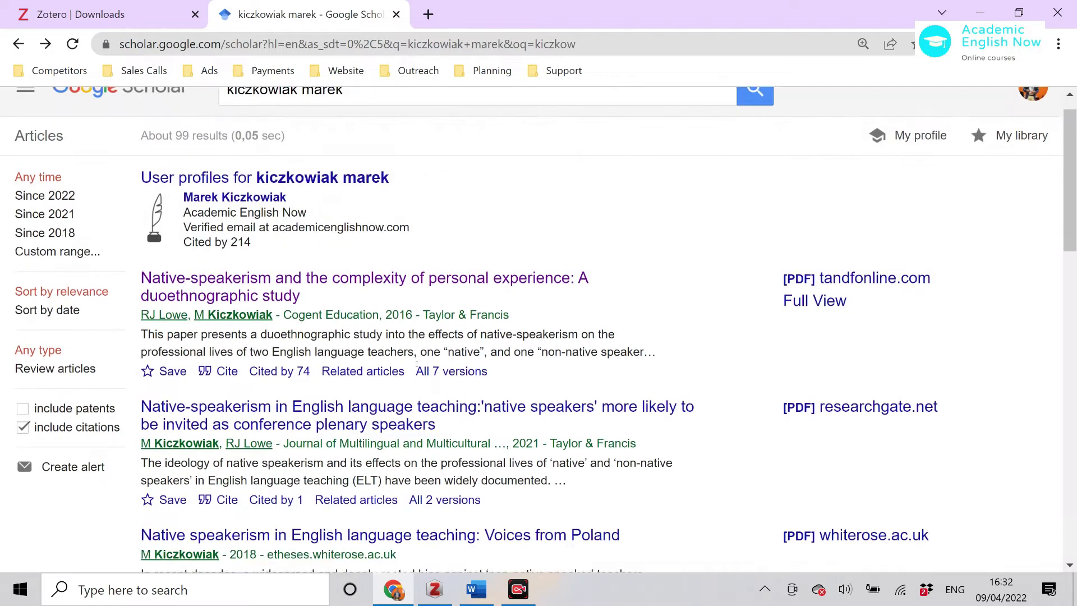
scroll(418, 365, "down", 2)
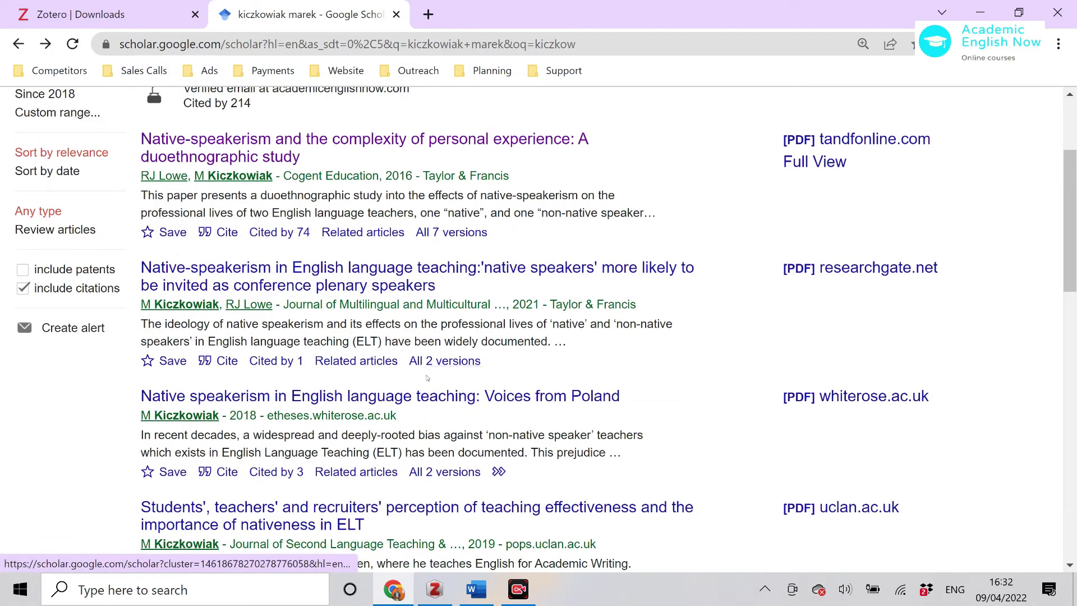
scroll(429, 372, "down", 1)
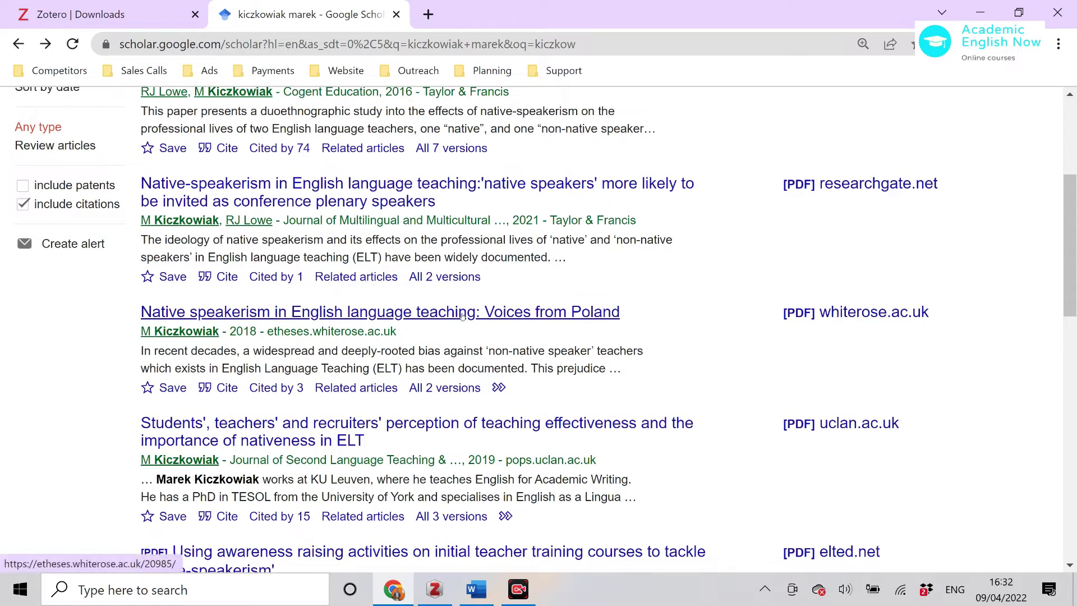
Step: Open the 'Voices from Poland' thesis record, switch tabs briefly, then bring the Zotero library forward
left_click(486, 318)
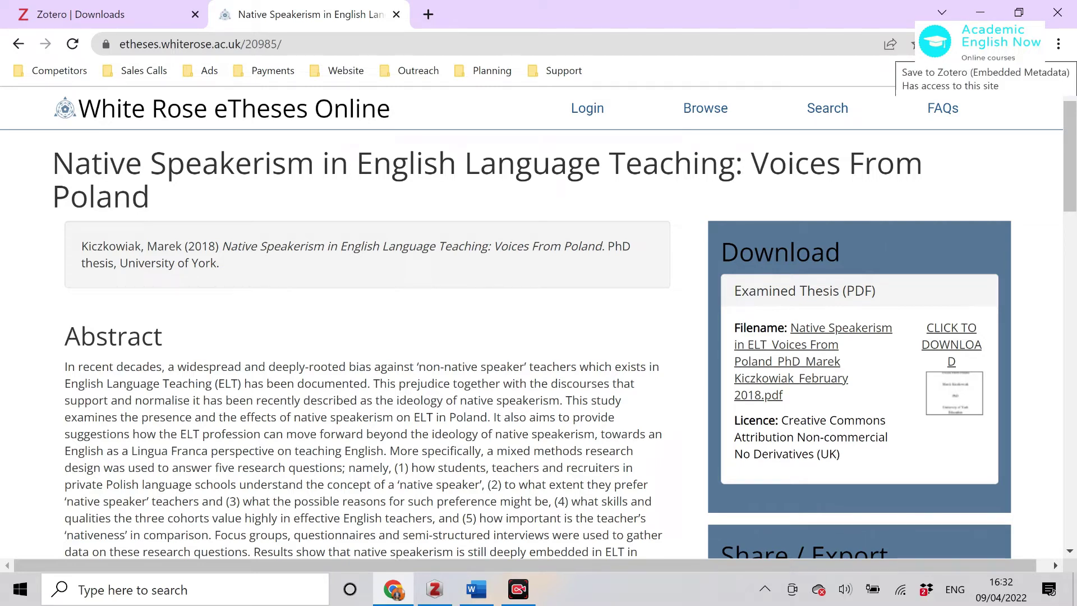
left_click(135, 14)
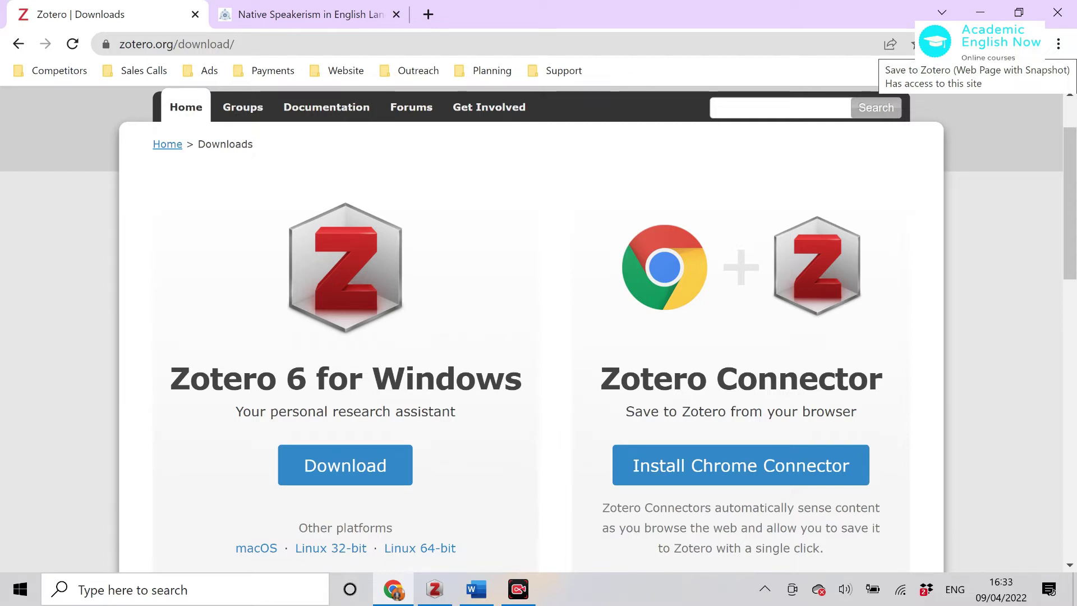
left_click(318, 13)
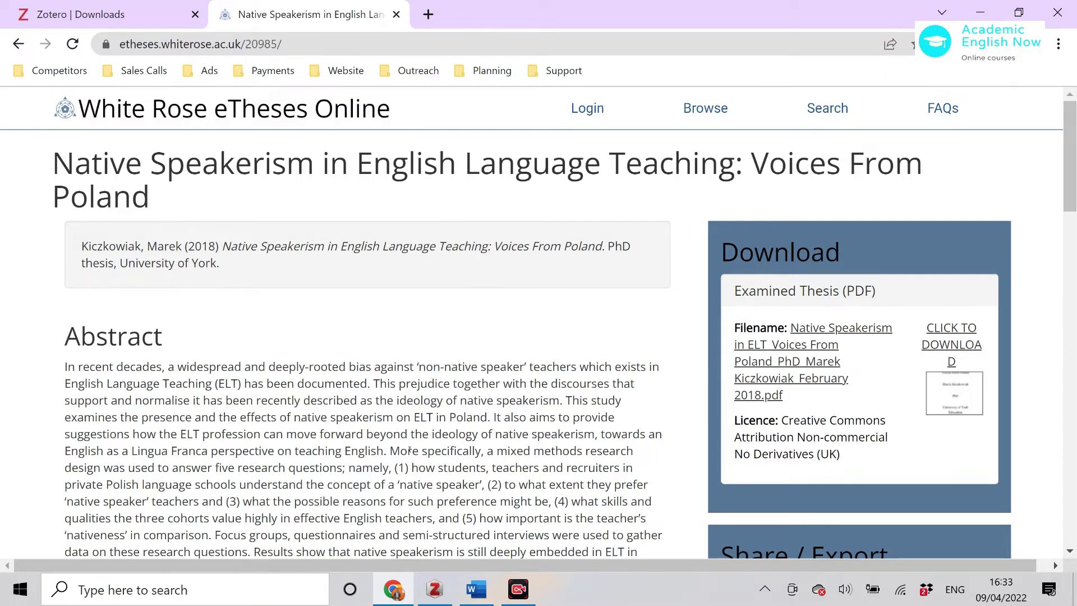
left_click(428, 602)
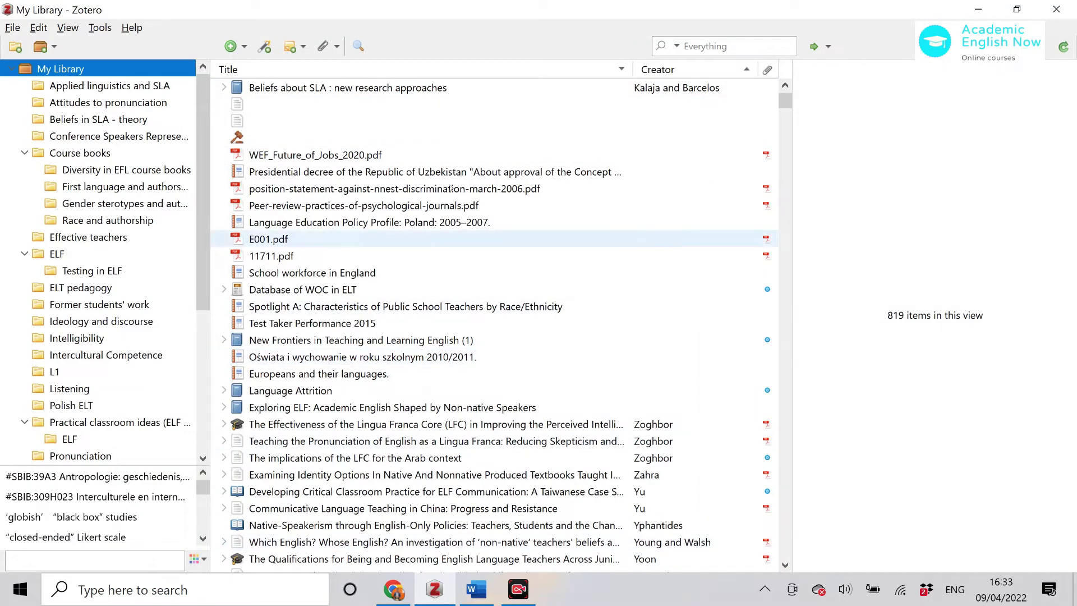
Step: Browse the Applied linguistics, Attitudes to pronunciation and Course books collections, settling on Diversity in EFL course books
scroll(431, 246, "down", 15)
scroll(430, 246, "down", 20)
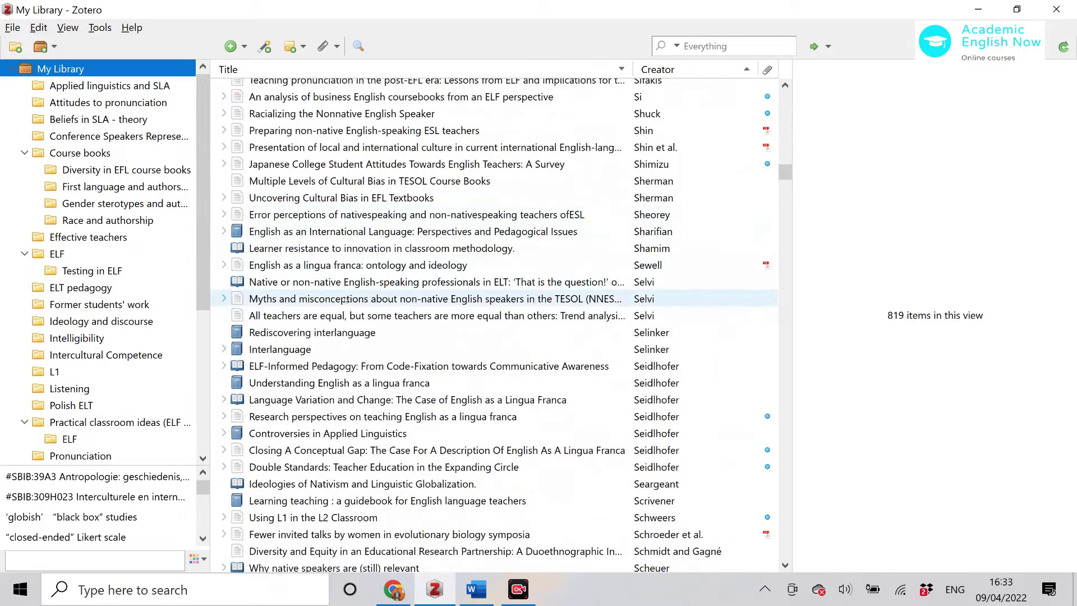
left_click(56, 89)
left_click(70, 103)
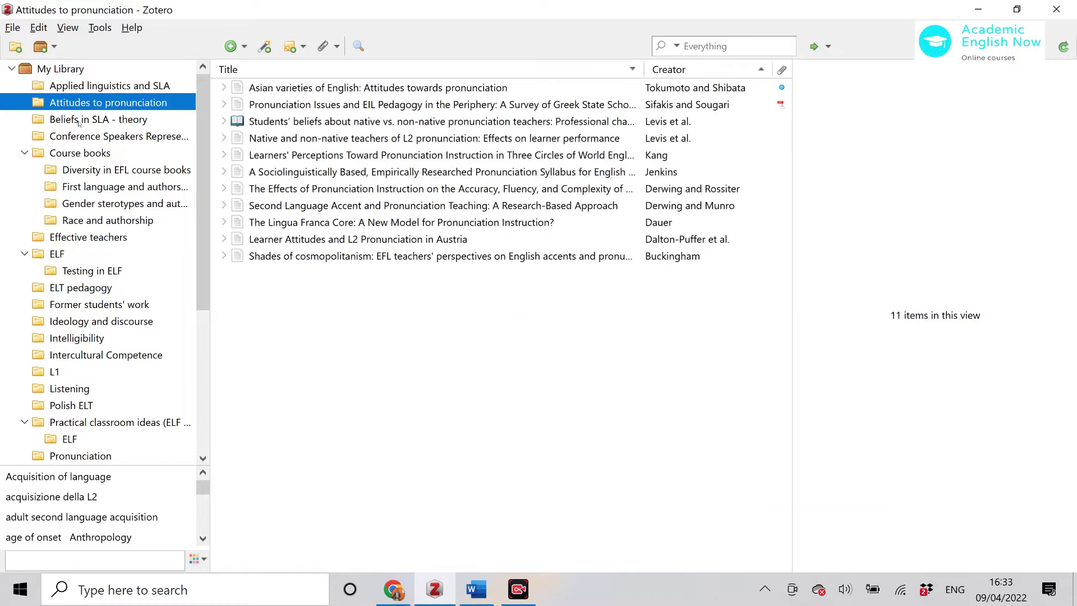
left_click(90, 152)
left_click(103, 168)
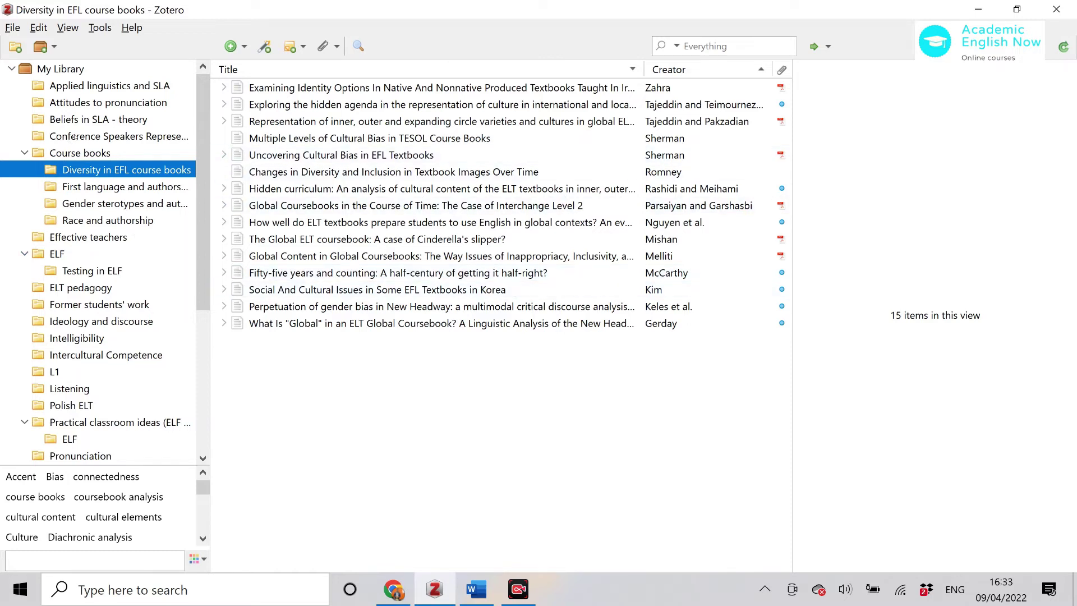
left_click(109, 87)
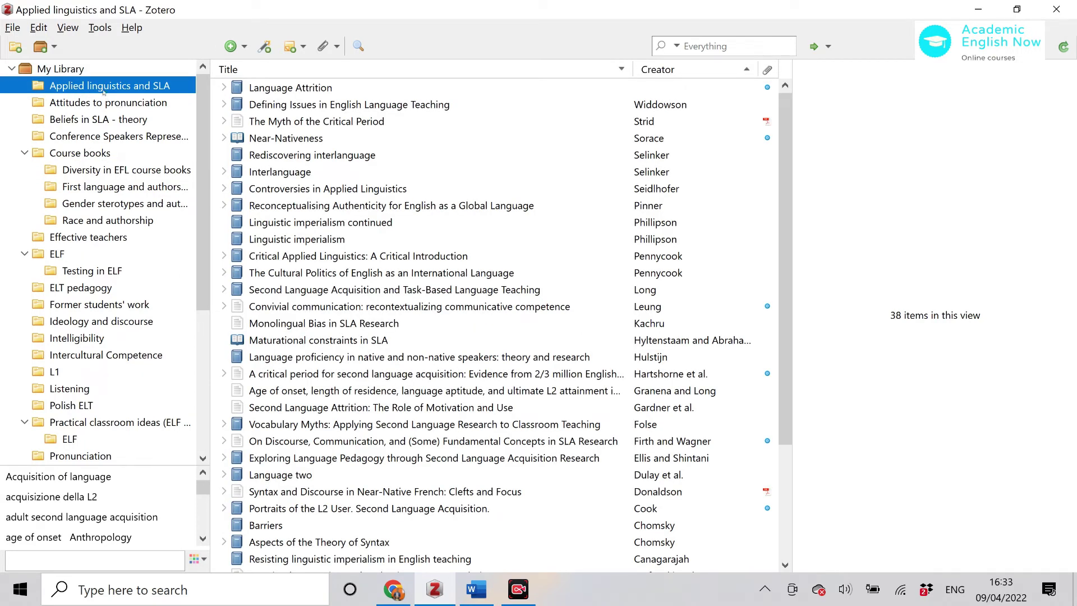
left_click(97, 156)
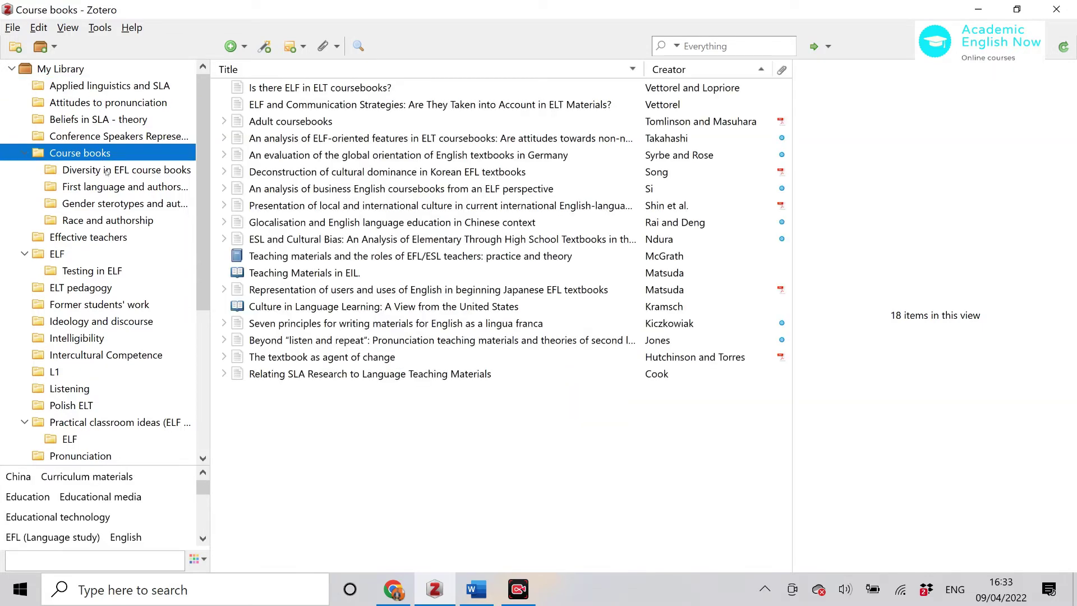
left_click(106, 170)
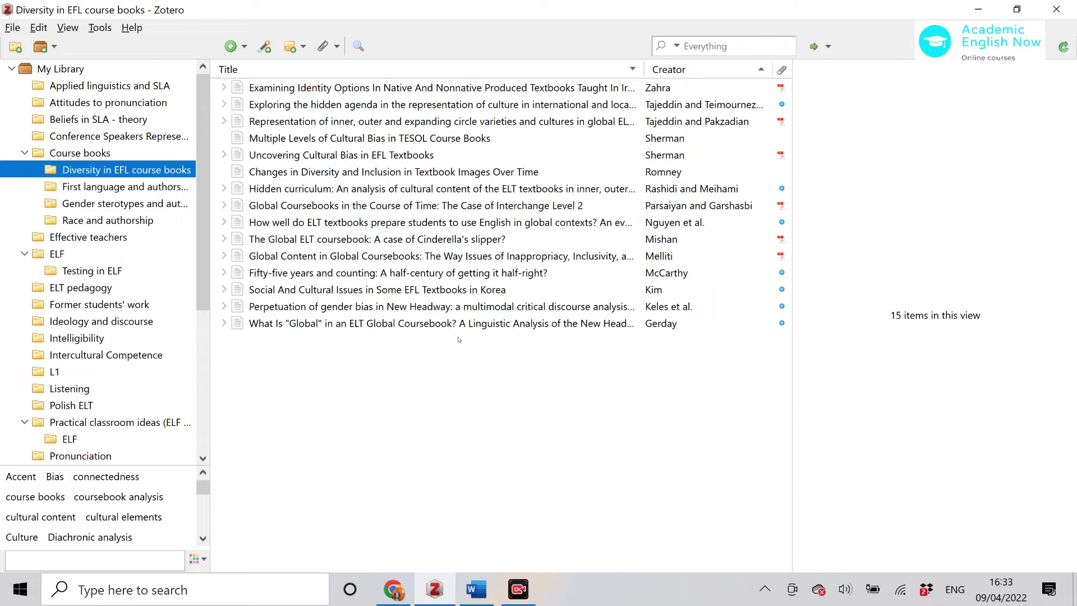
Step: Inspect the 'Exploring the hidden agenda' article's title and abstract without changing them
left_click(508, 104)
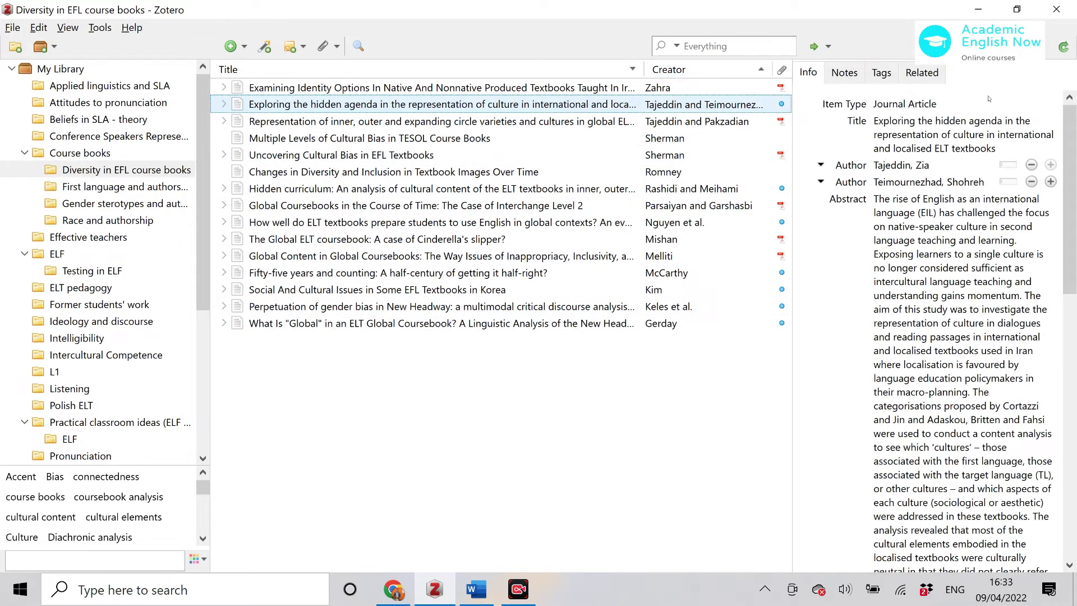
left_click(952, 132)
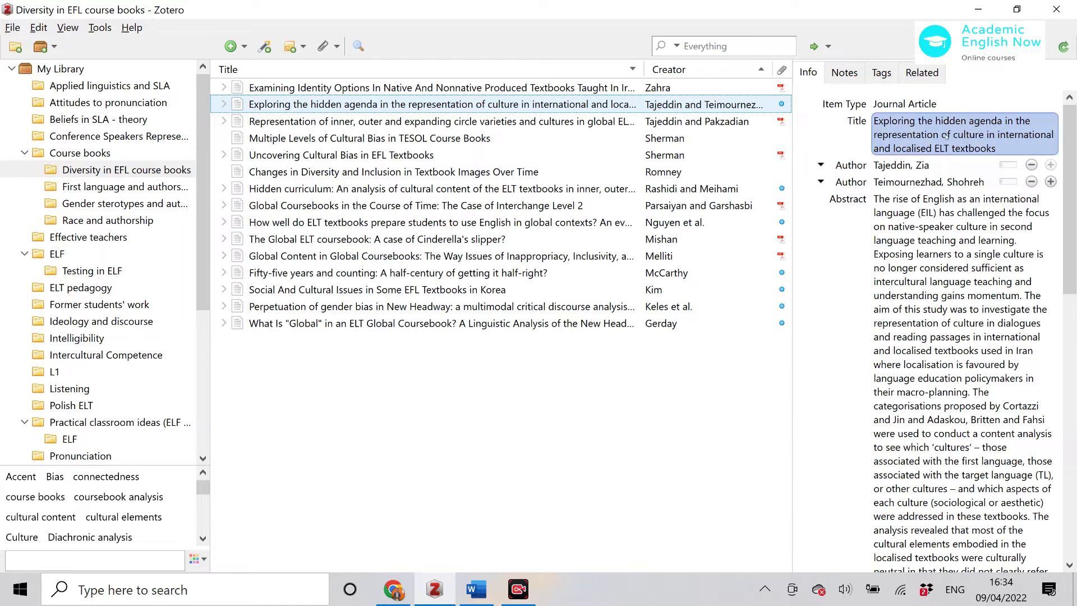
key("Tab")
scroll(957, 156, "down", 8)
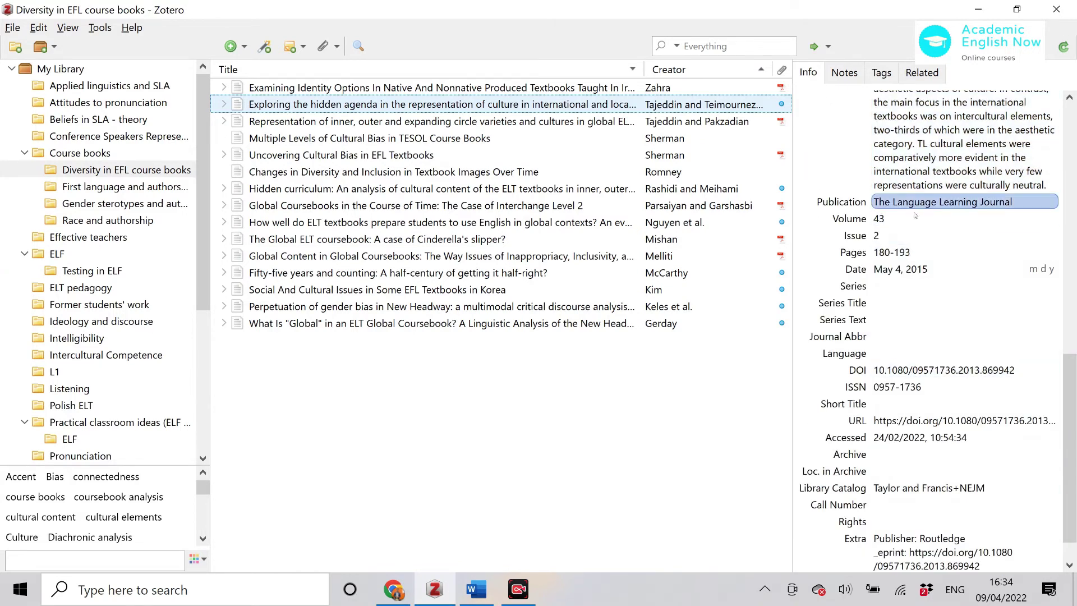
key("Escape")
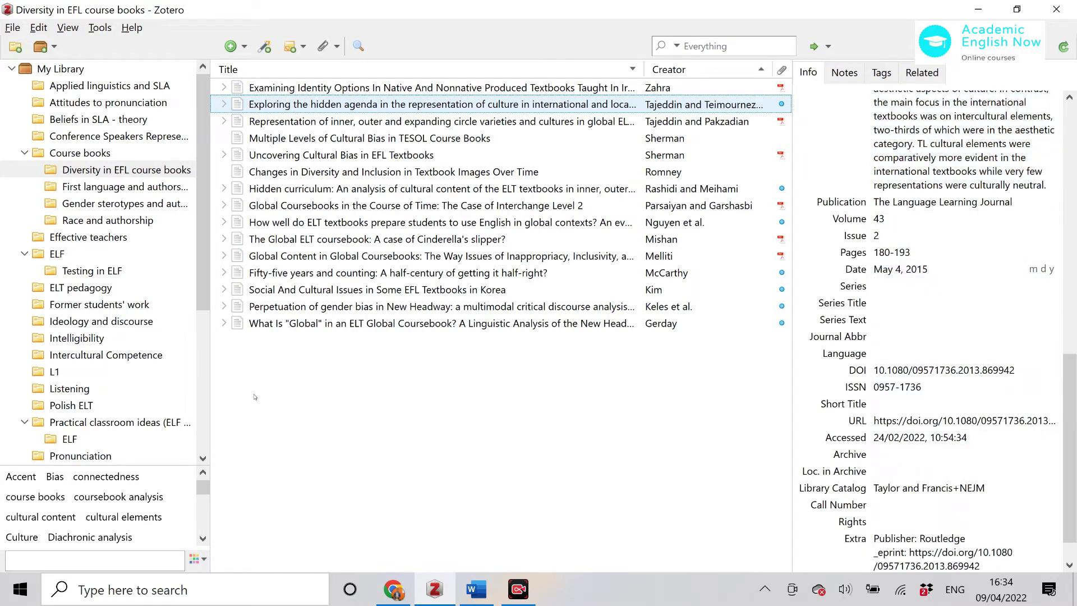
Step: Show all of My Library, resize the item pane and select The interlanguage speech intelligibility benefit
left_click(73, 68)
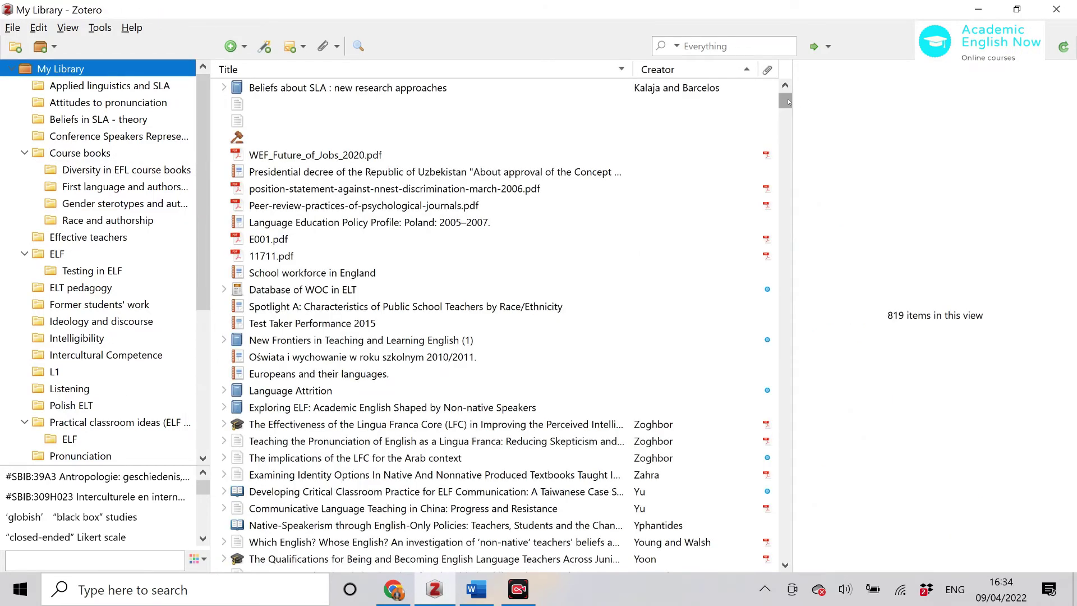
left_click_drag(789, 102, 861, 567)
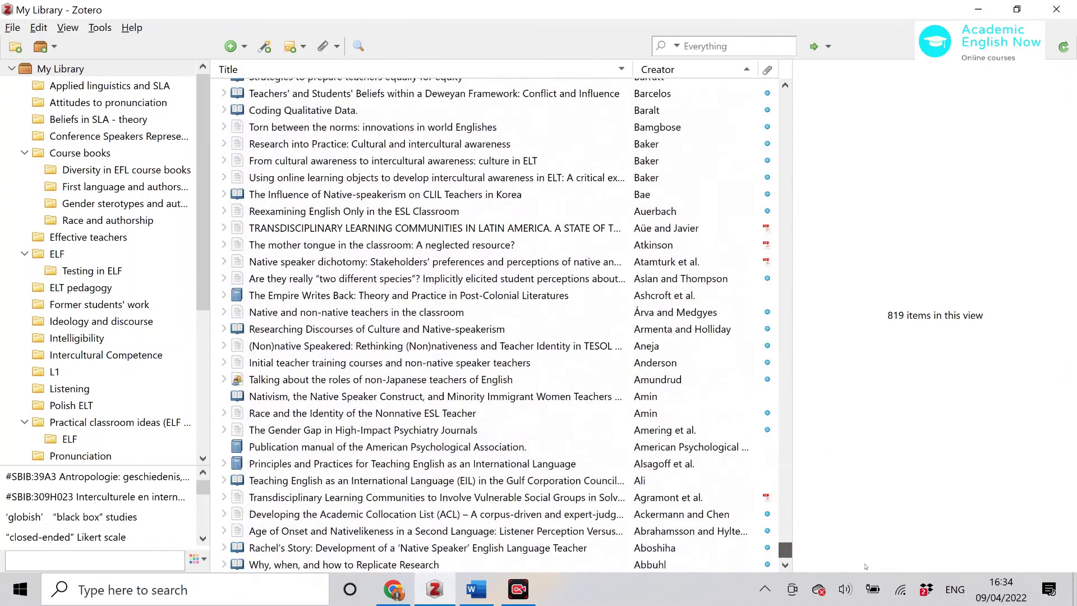
left_click_drag(829, 567, 817, 534)
left_click(393, 264)
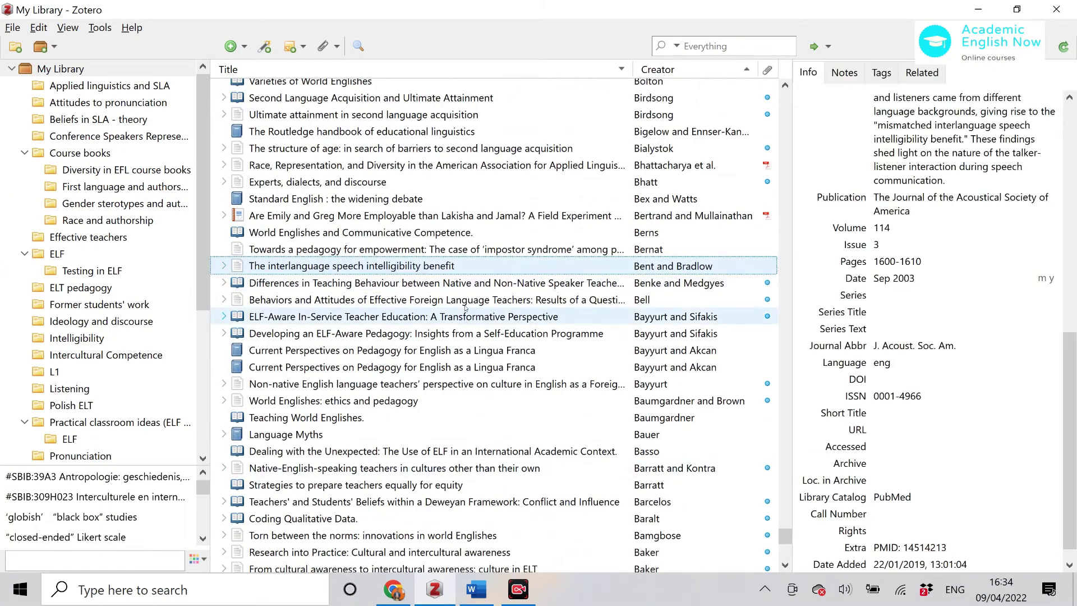
Step: Scroll up to the Gagné et al. plurilingual teachers article and check its title
scroll(471, 307, "up", 7)
scroll(471, 307, "up", 20)
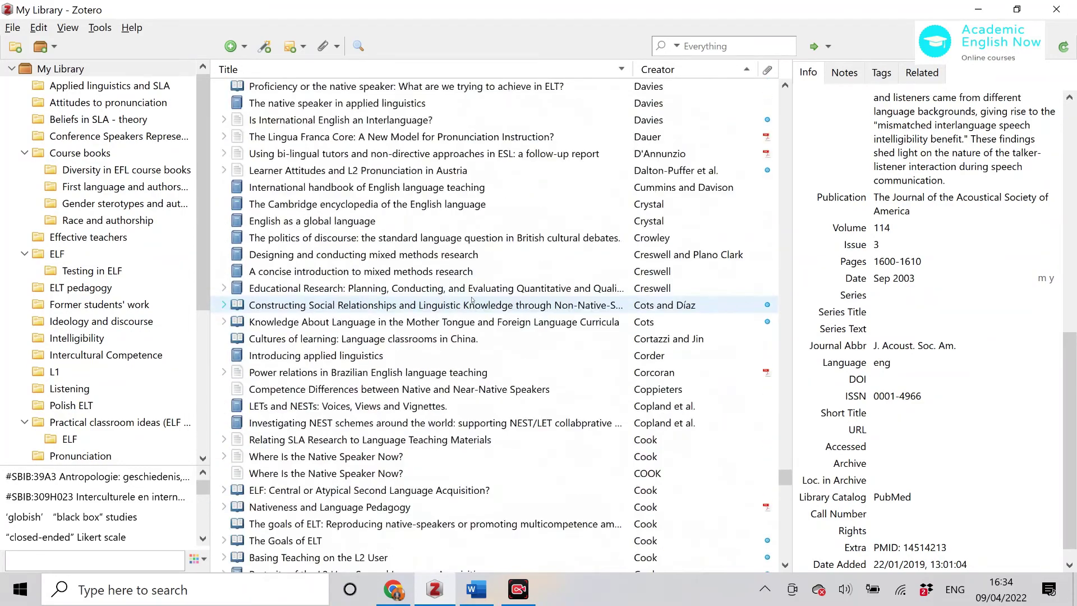
scroll(471, 301, "up", 12)
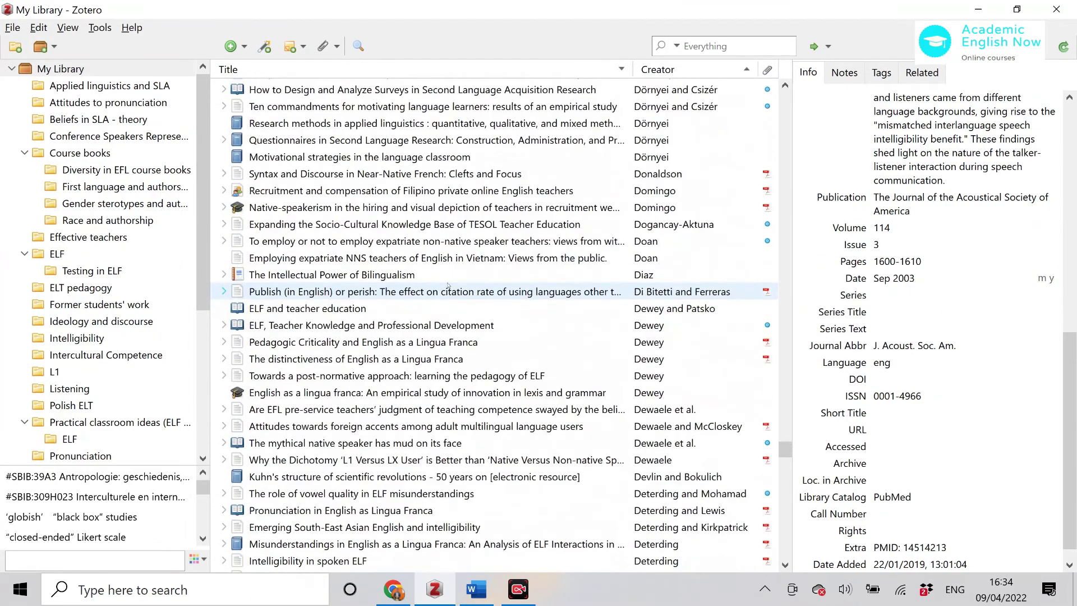
scroll(428, 256, "up", 5)
scroll(428, 257, "up", 8)
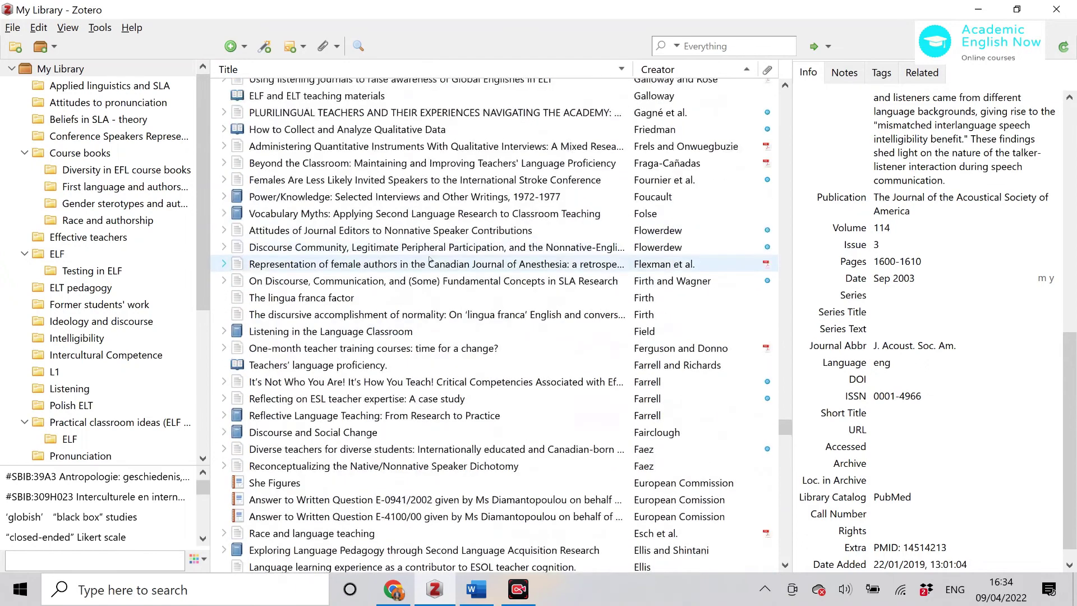
left_click(472, 113)
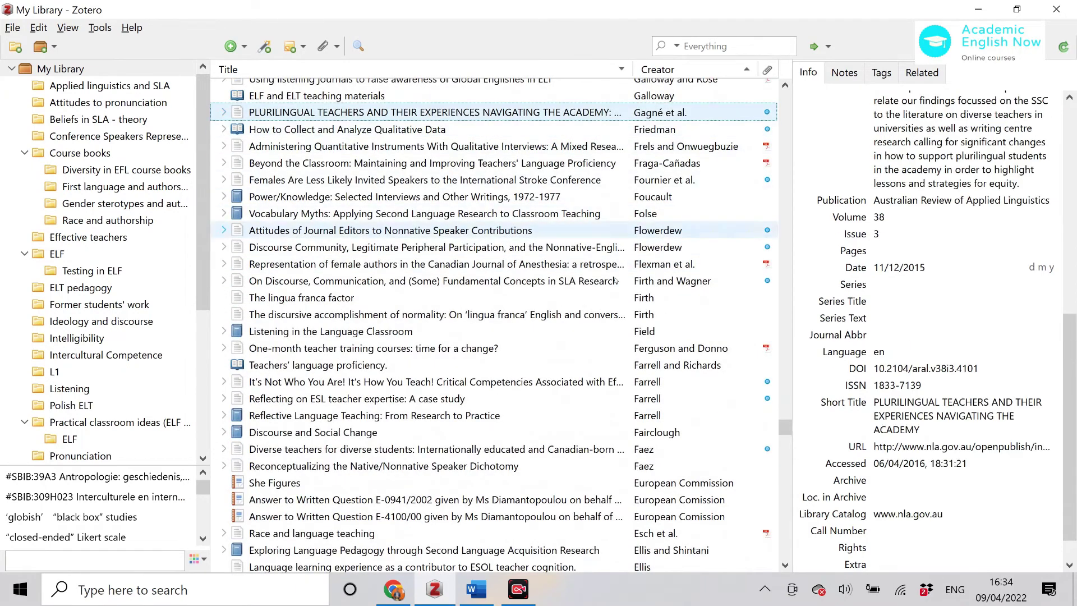
left_click(944, 147)
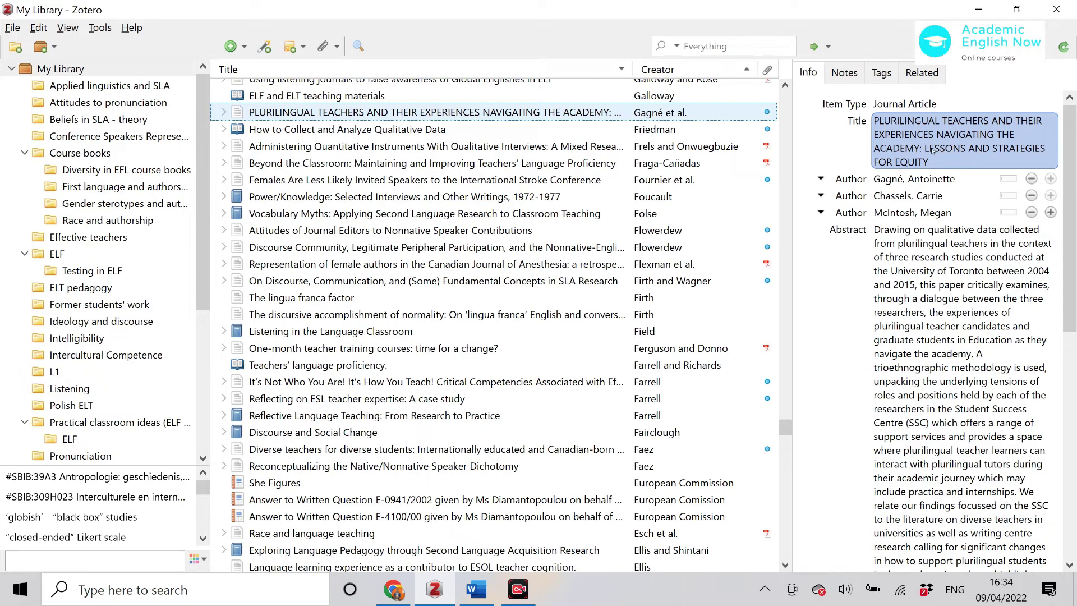
Step: On a new line after citation 1, insert a Zotero citation found by searching 'gagn'
left_click(481, 603)
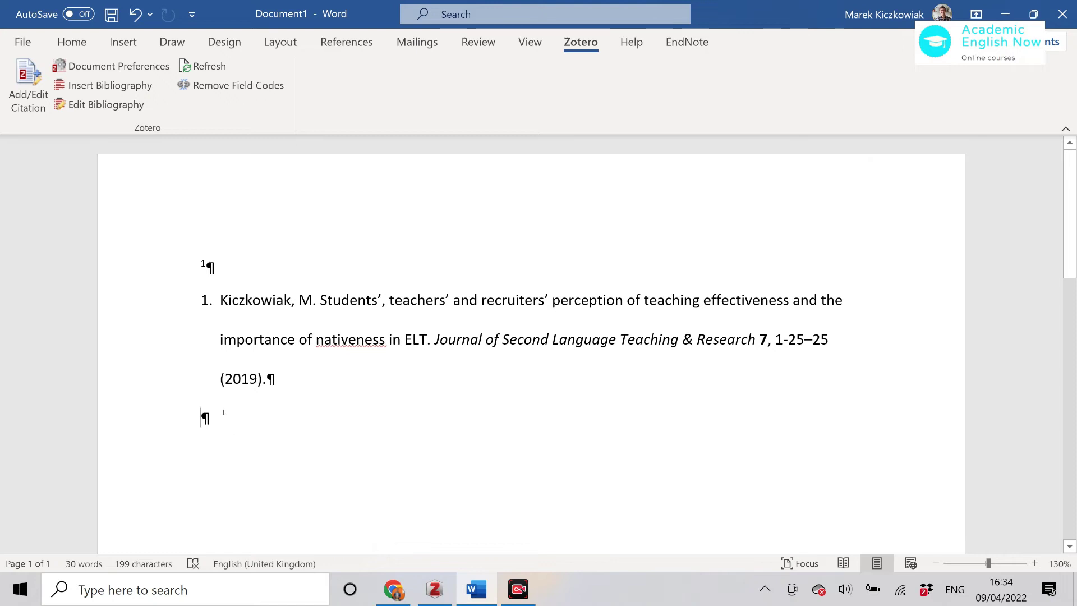
left_click(286, 259)
key("Return")
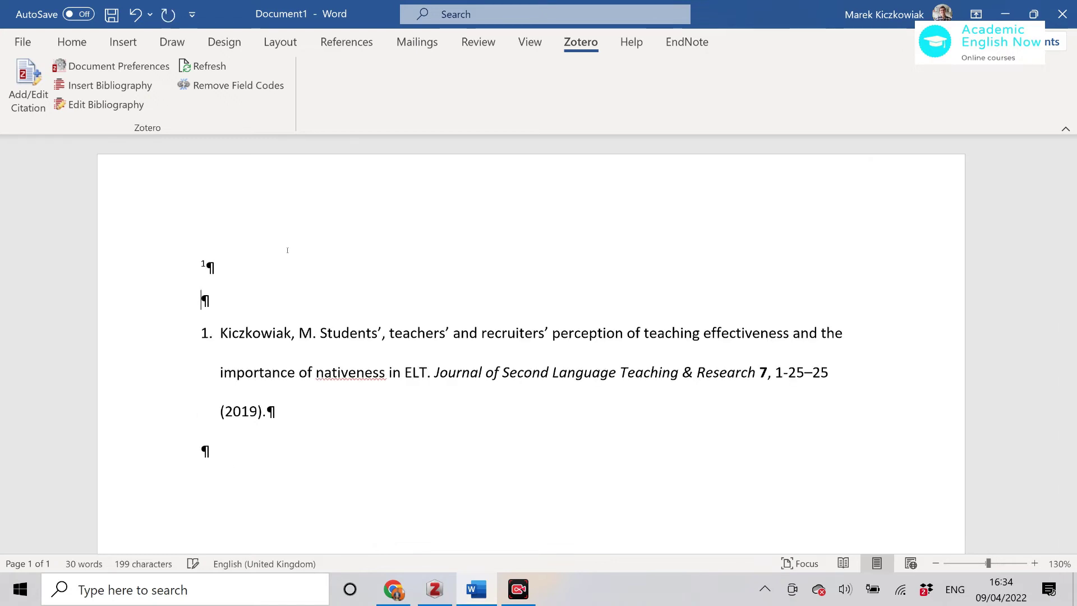
left_click(29, 84)
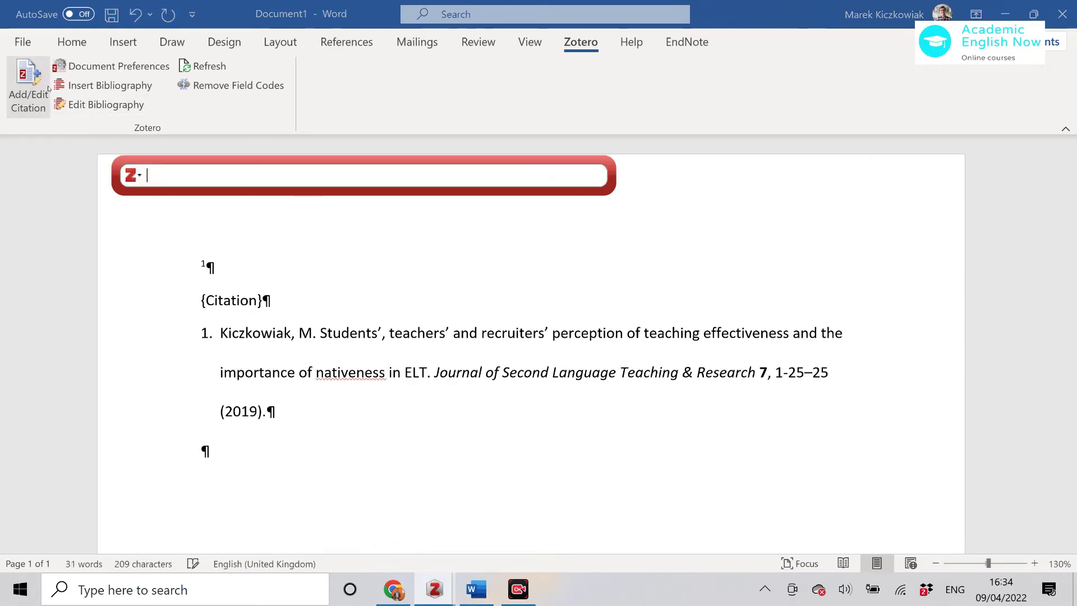
type("gagn")
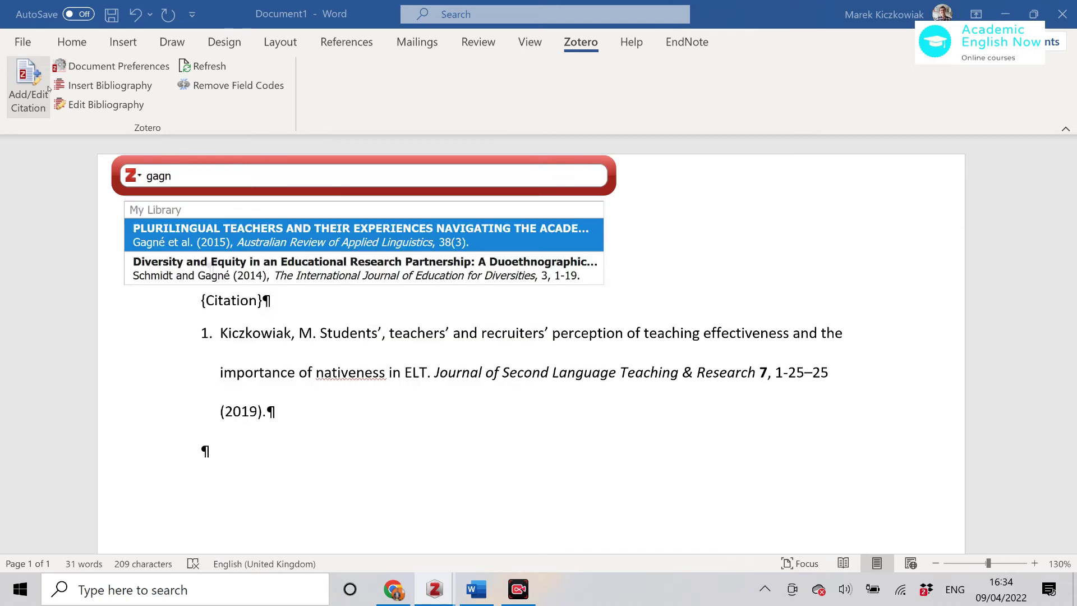
key("Return")
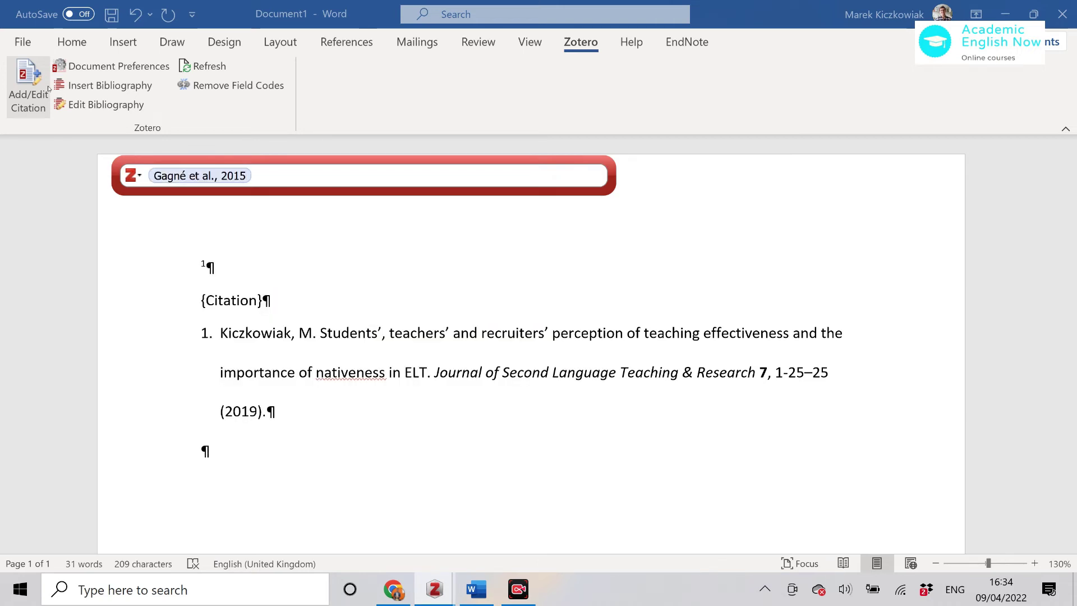
key("Return")
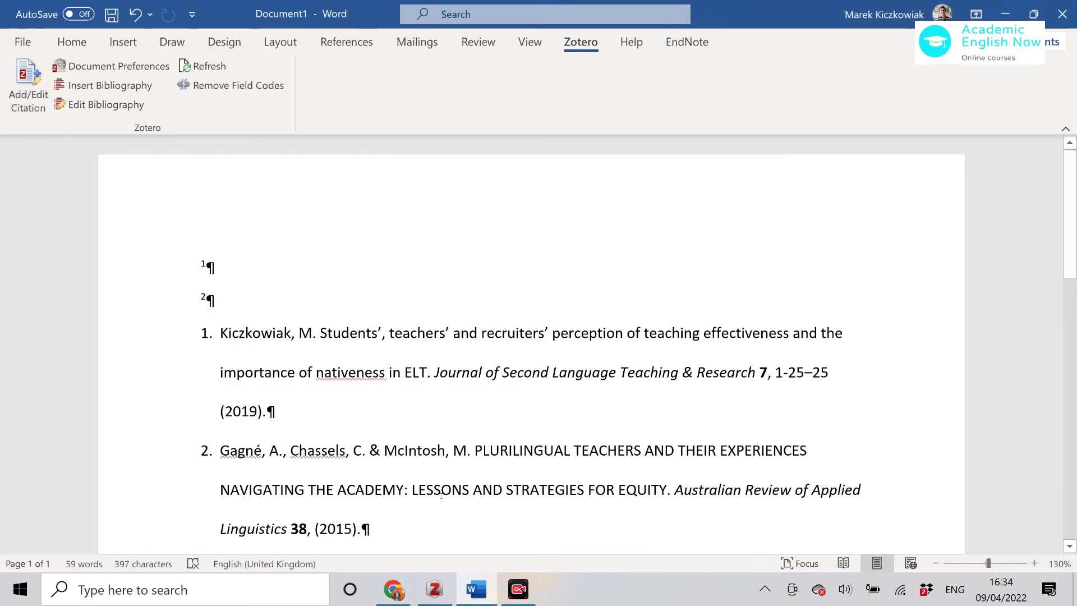
Step: Check the new Gagné et al. entry in the numbered bibliography
scroll(505, 470, "down", 3)
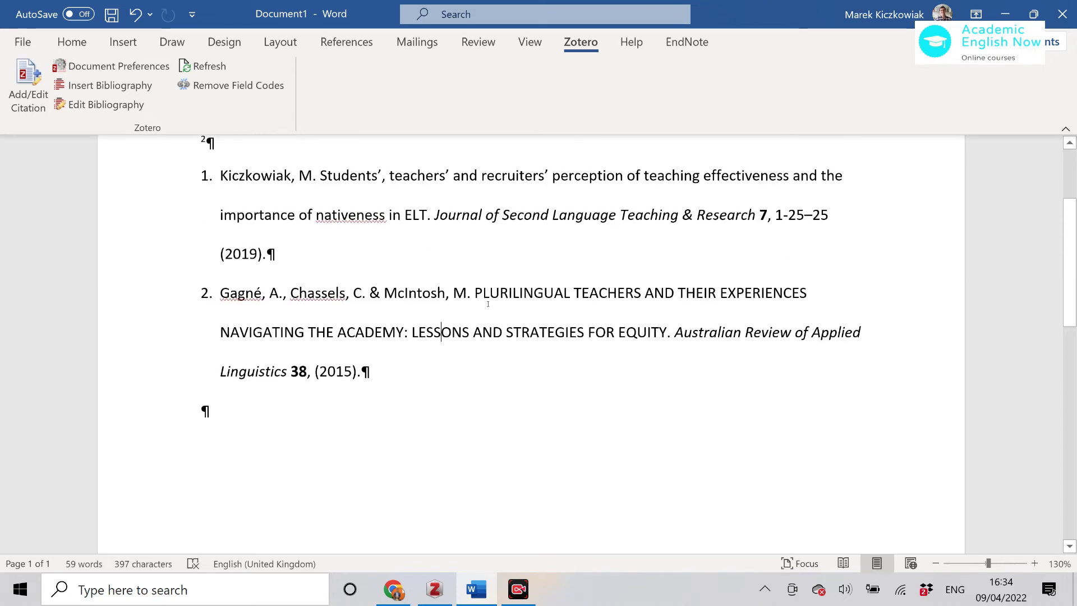
triple_click(483, 293)
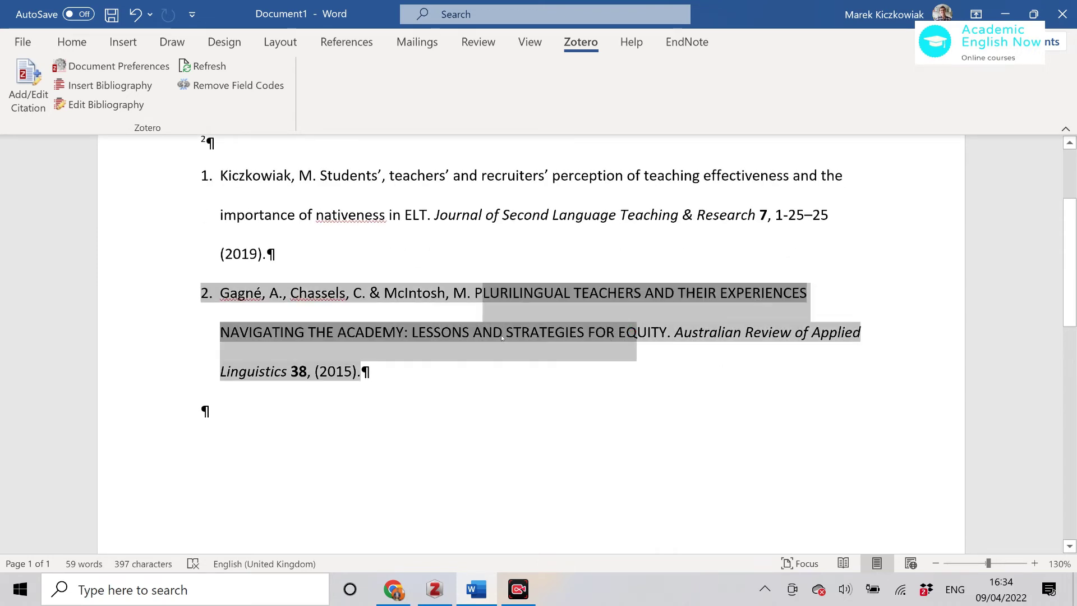
left_click(498, 368)
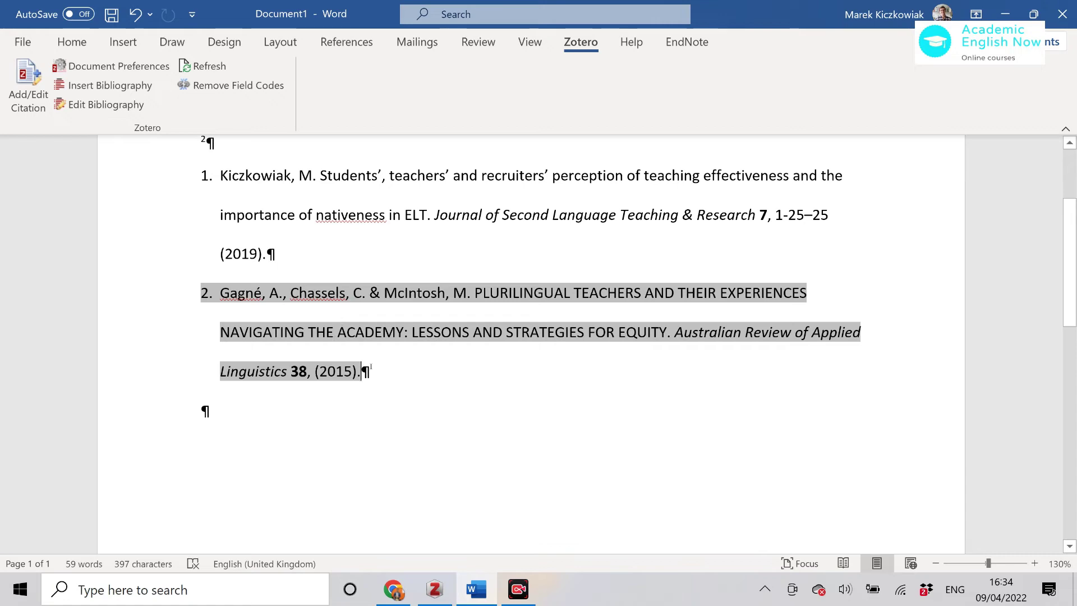
left_click(431, 595)
left_click(926, 149)
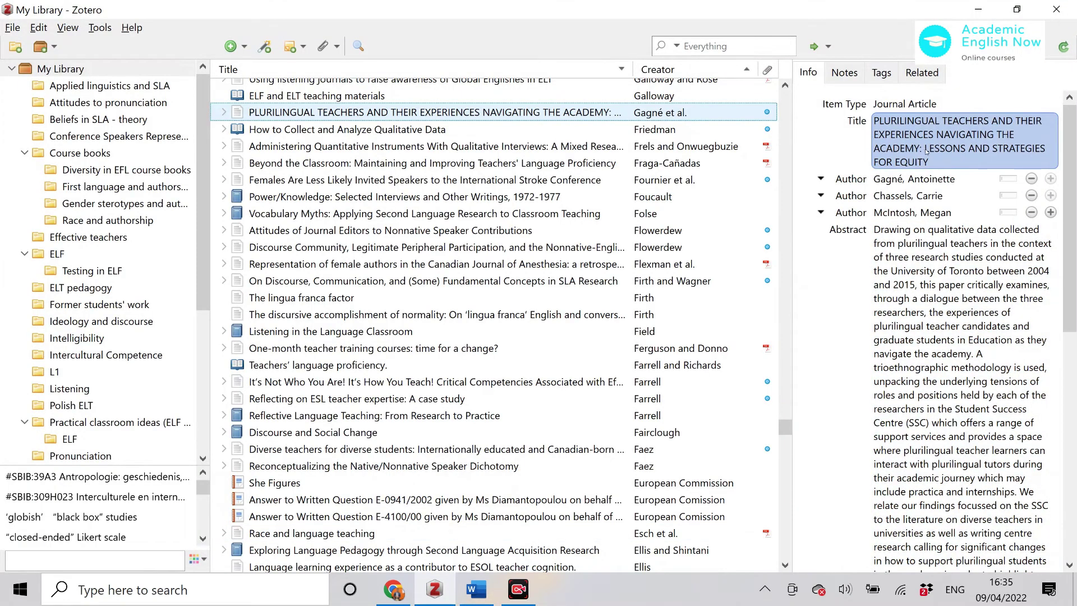
left_click(930, 150)
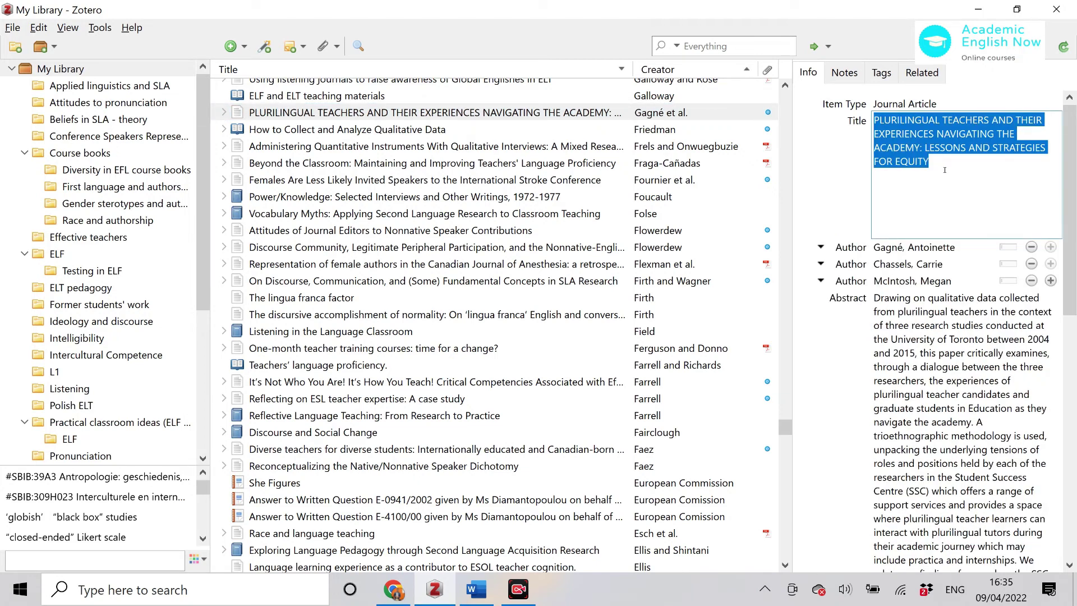
left_click(942, 159)
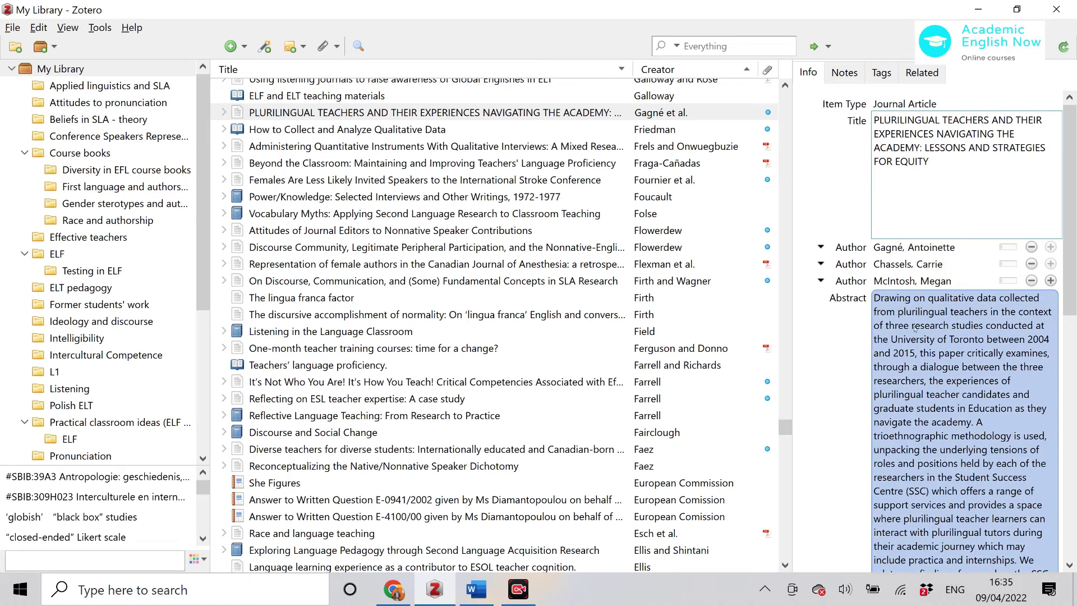
scroll(929, 324, "down", 10)
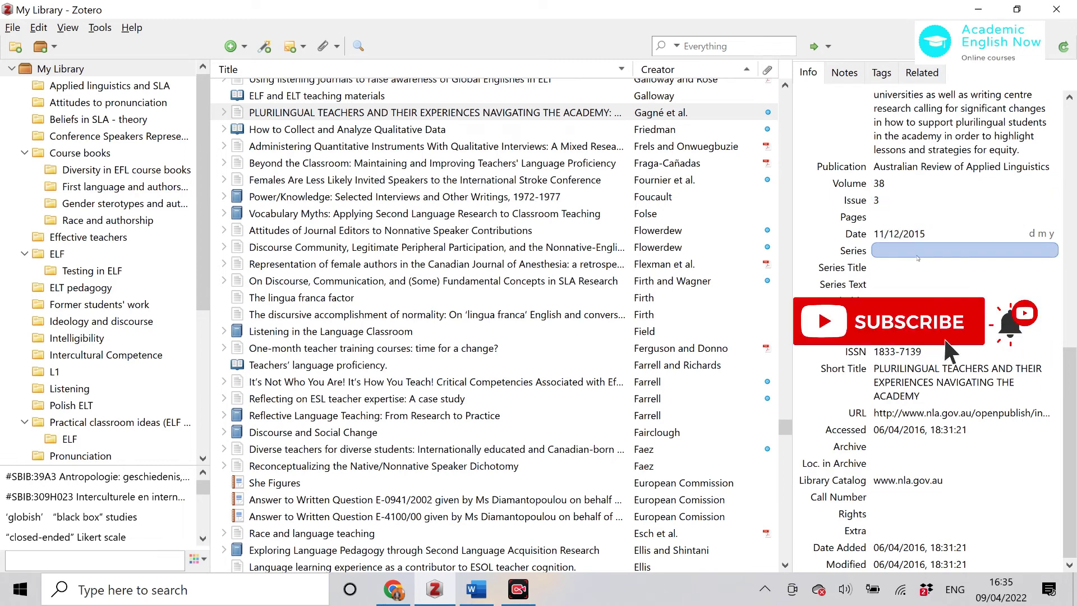
scroll(947, 343, "up", 8)
scroll(948, 348, "up", 2)
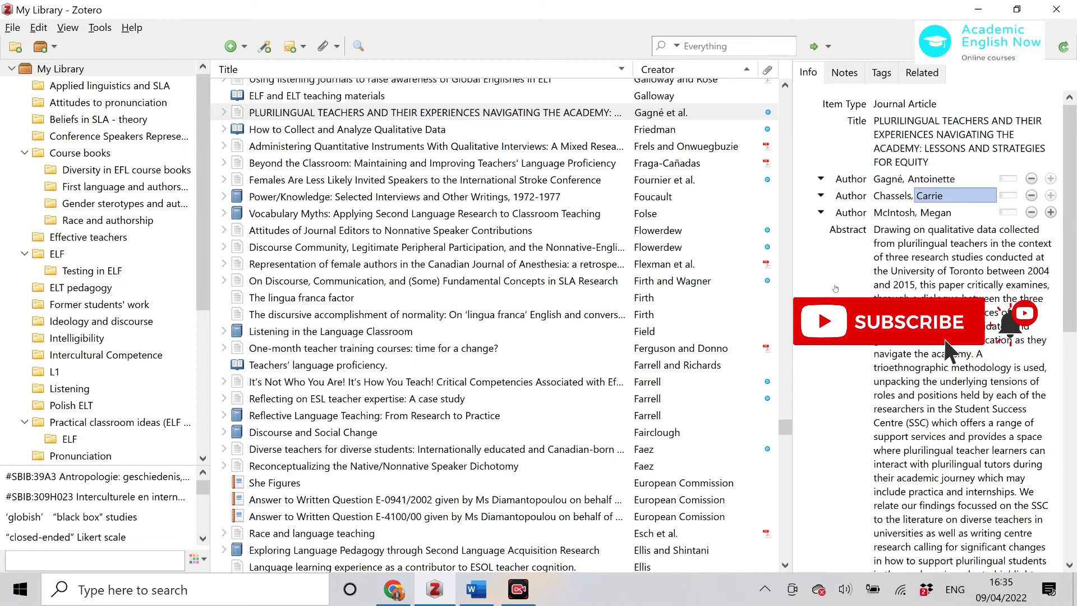
left_click(477, 589)
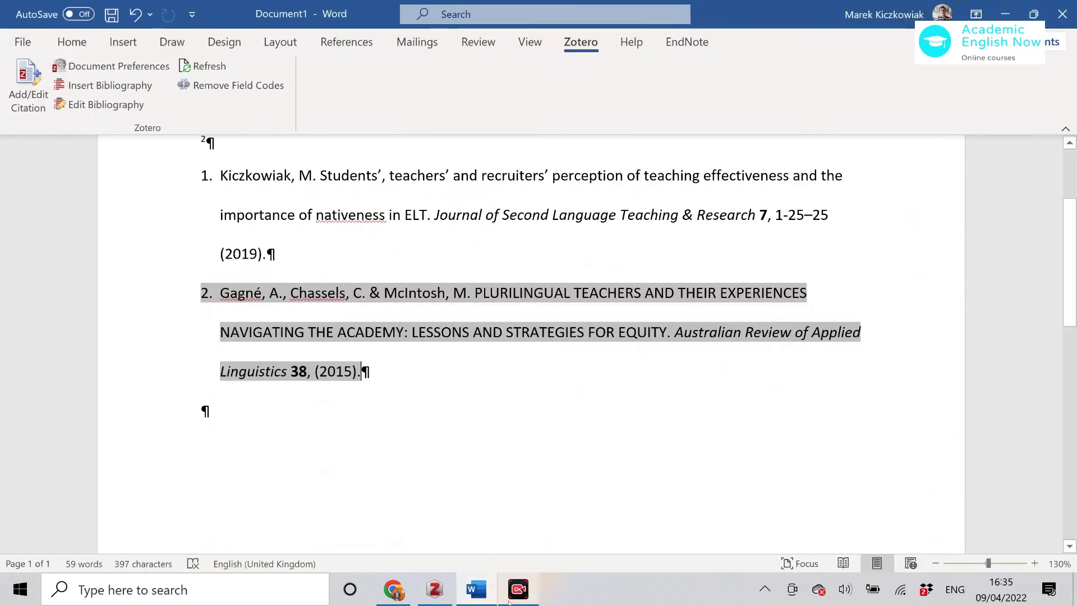
scroll(356, 209, "up", 3)
scroll(405, 289, "down", 3)
scroll(428, 332, "up", 3)
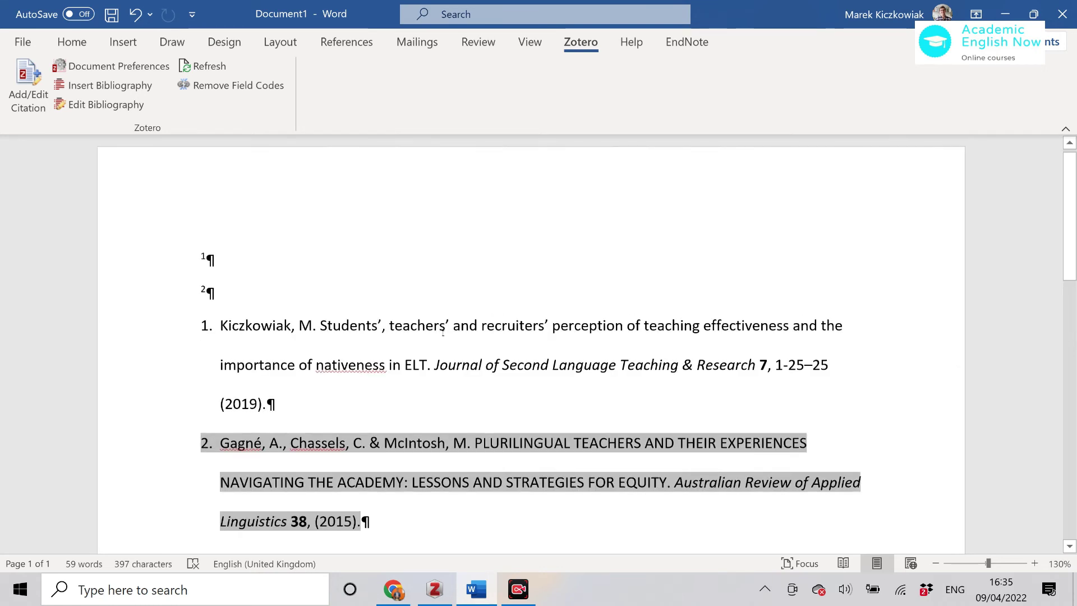
scroll(445, 335, "down", 2)
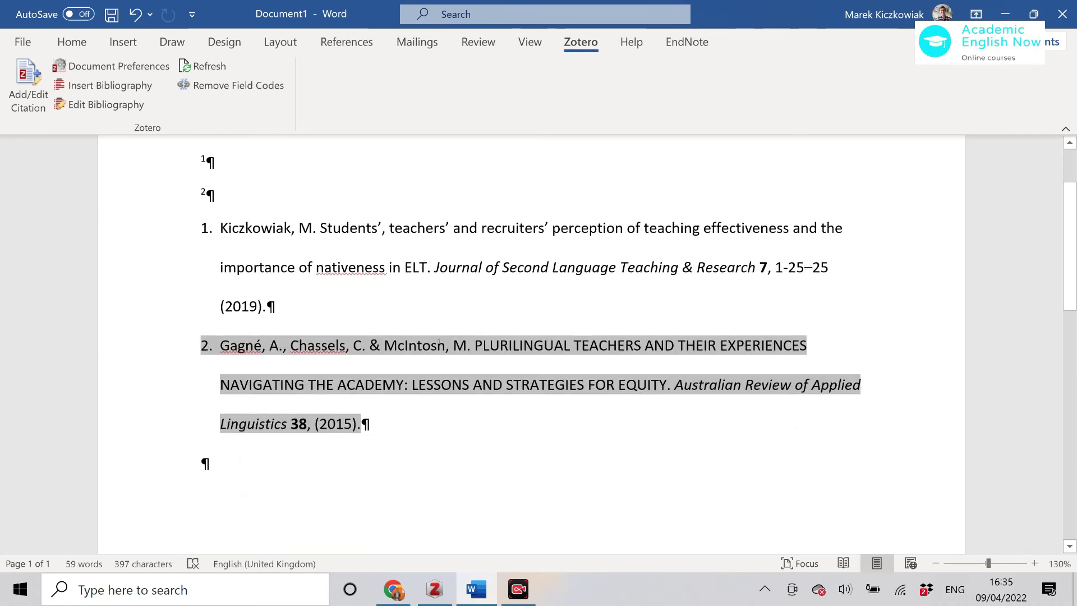